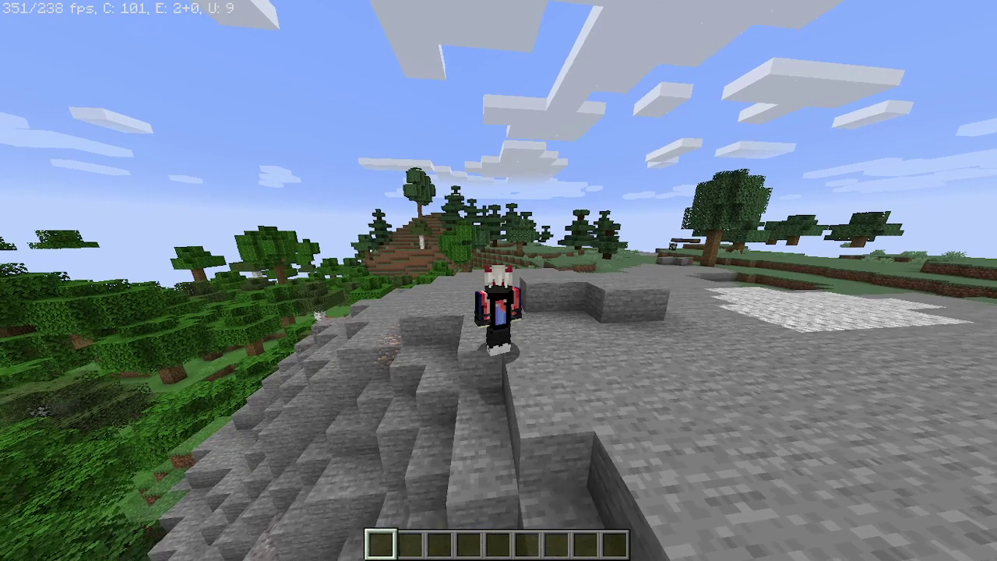
key(F5)
key(F5)
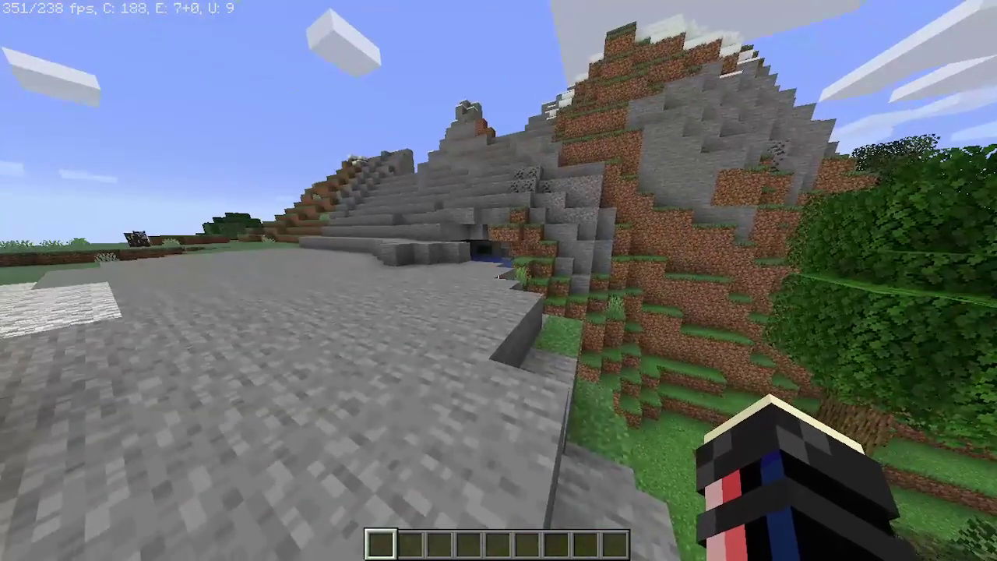
key(w)
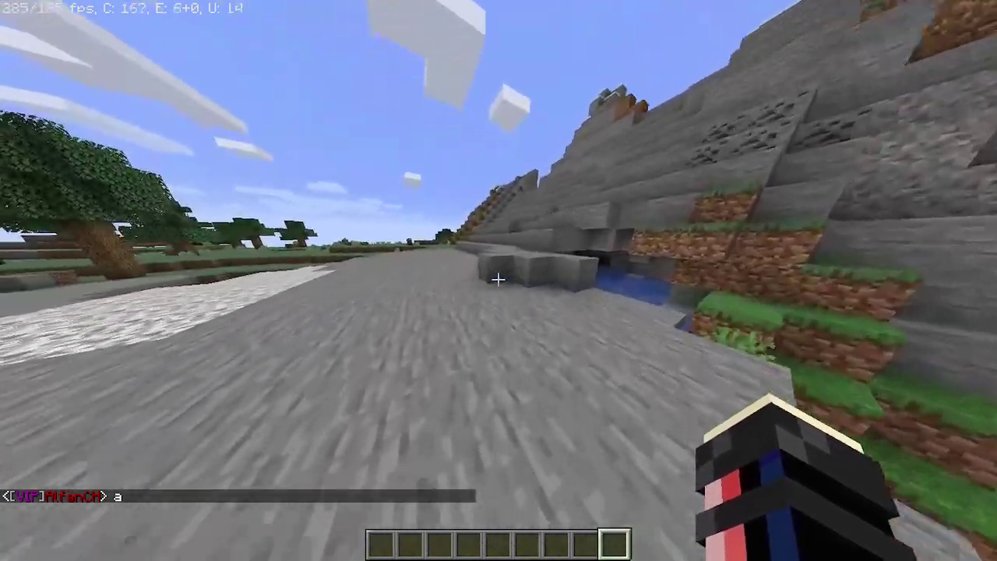
scroll(499, 280, up, 1)
click(498, 281)
key(w)
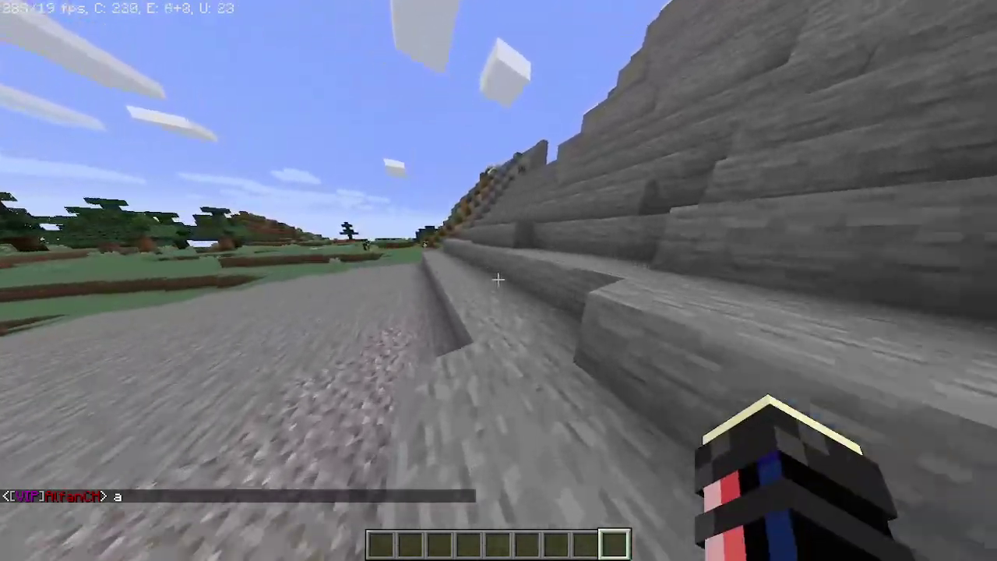
key(w)
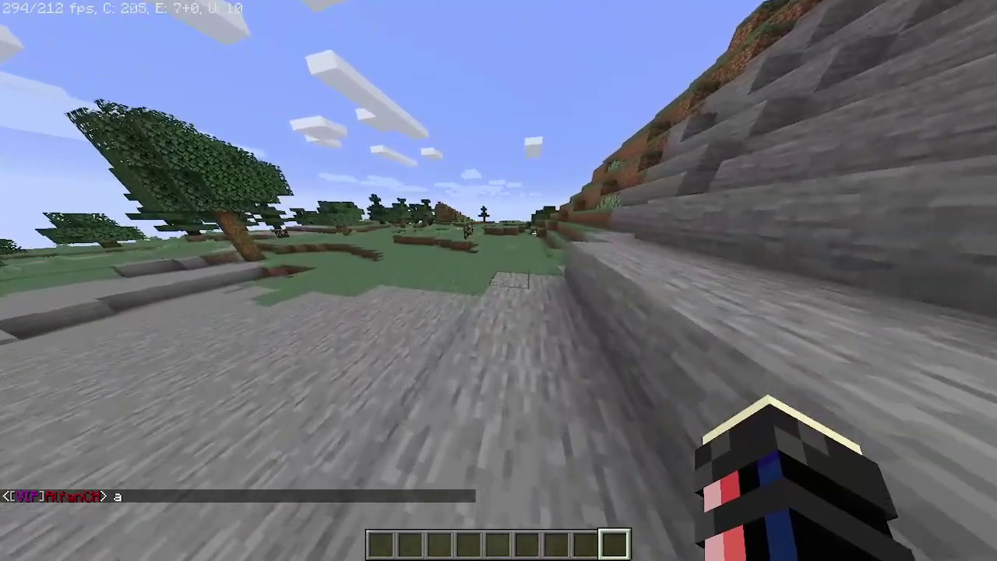
key(t)
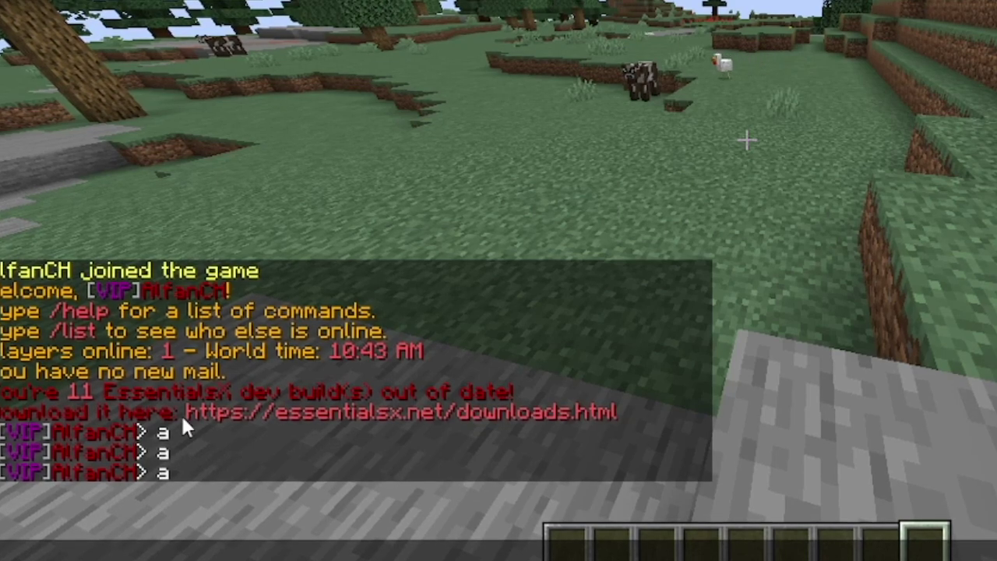
key(Escape)
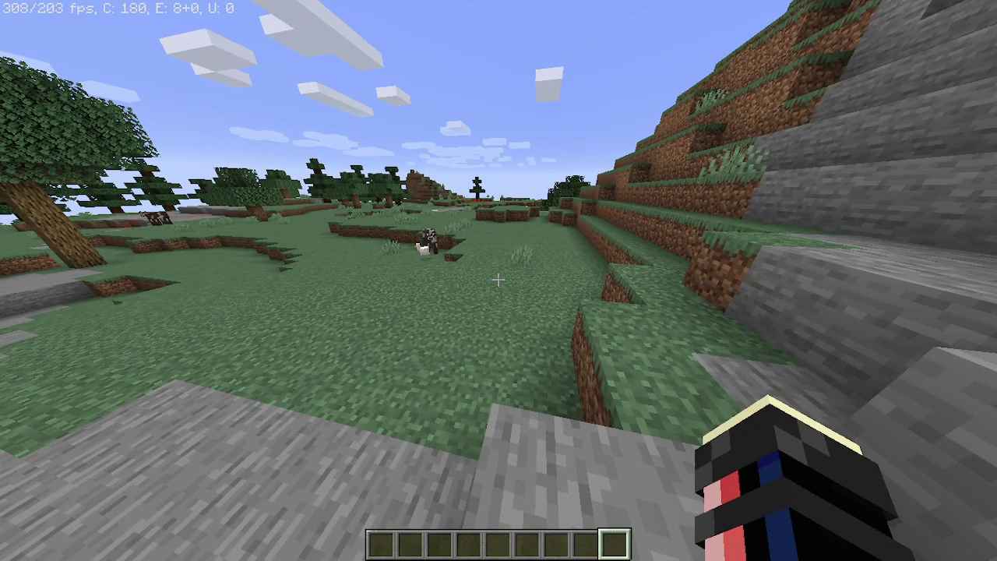
Run the command /lp editor in the game chat and open the generated LuckPerms editor link in the browser.
key(slash)
key(Up)
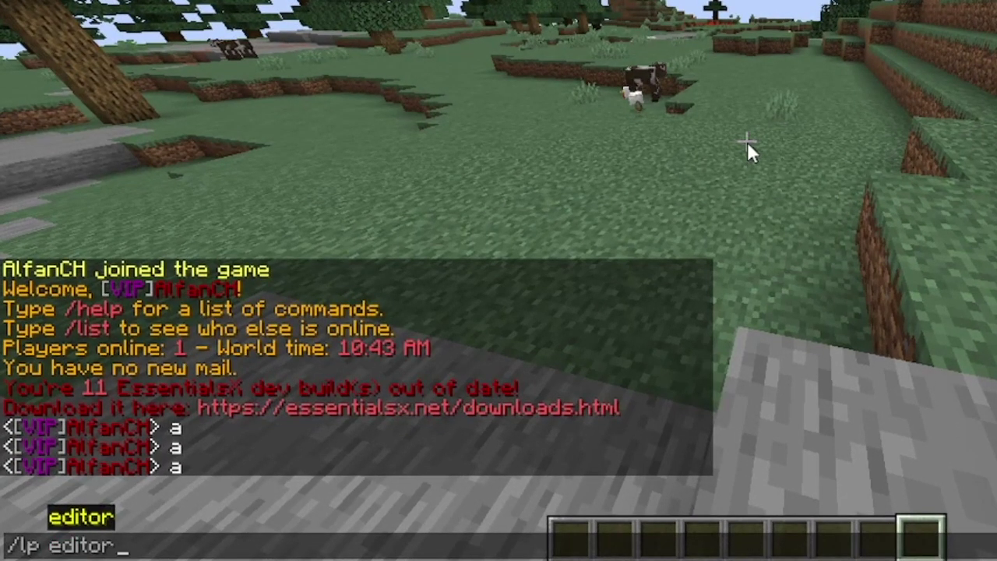
key(Return)
key(t)
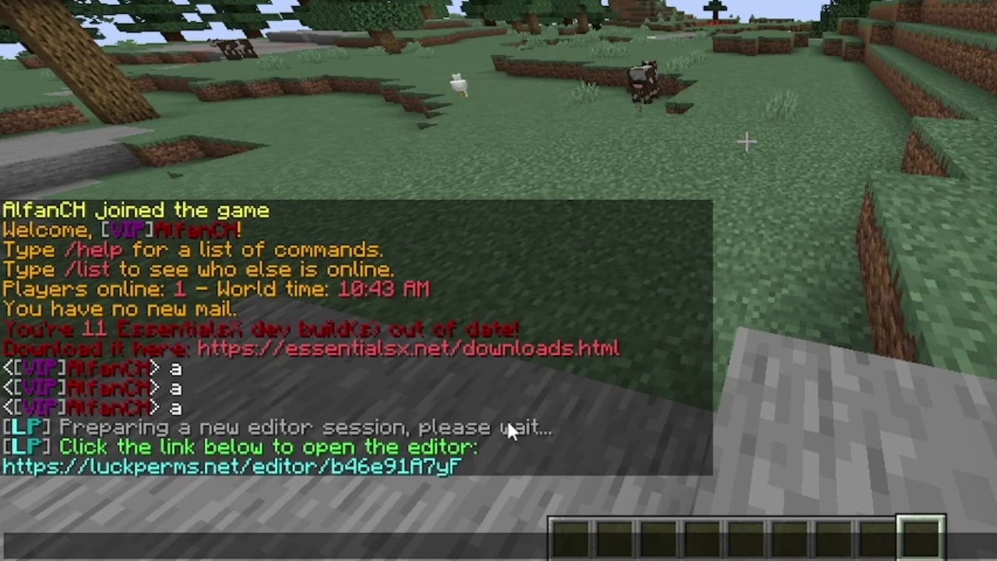
click(280, 468)
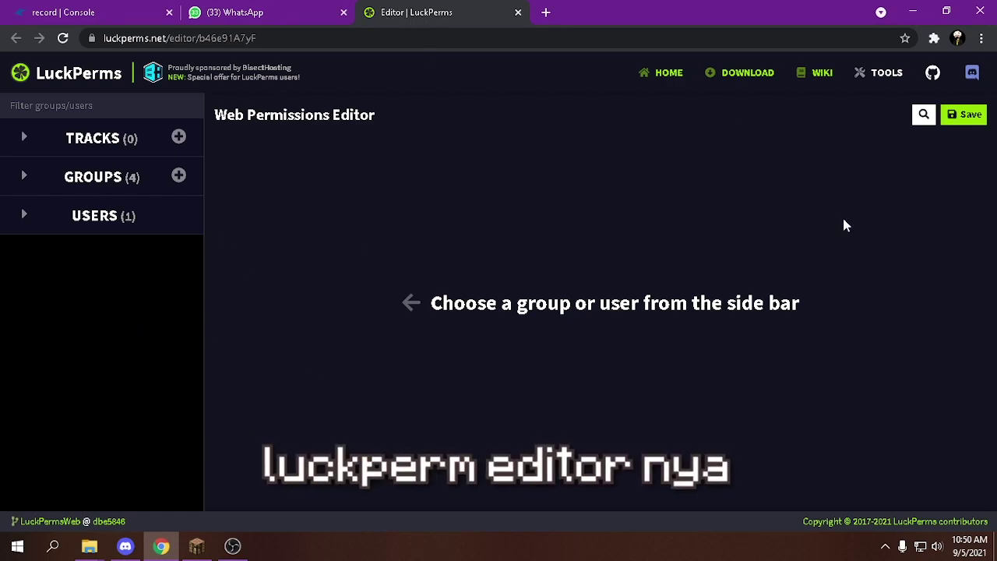
Append a space and &f to the vip group's prefix so it reads prefix.1.&7[&5VIP&7] &f.
click(27, 181)
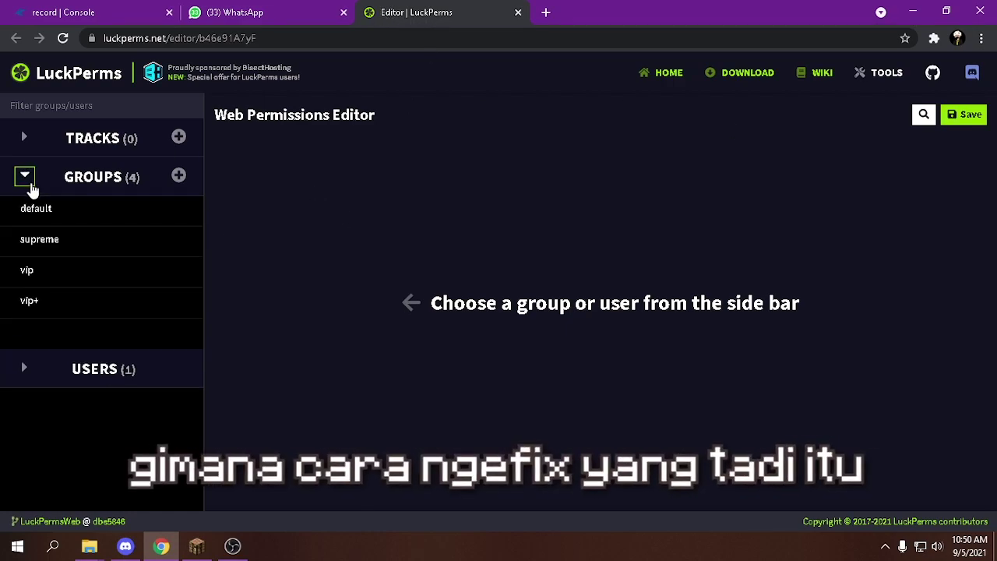
click(43, 277)
click(382, 289)
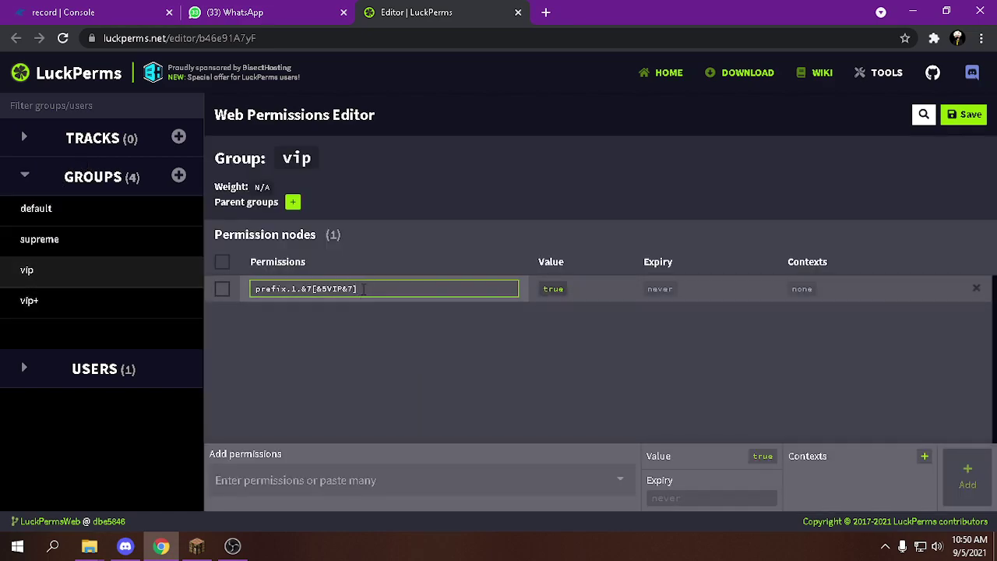
text(&f)
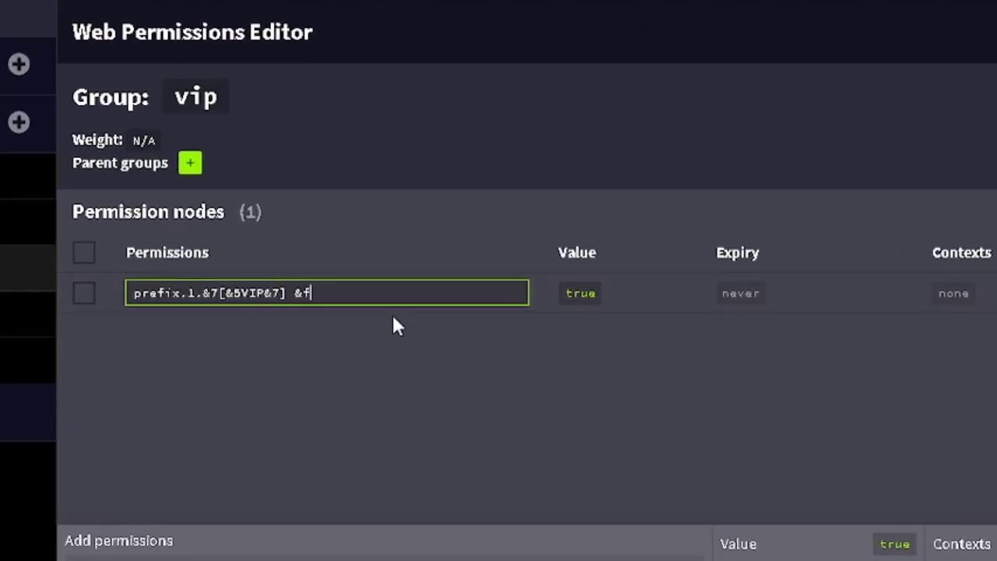
key(Return)
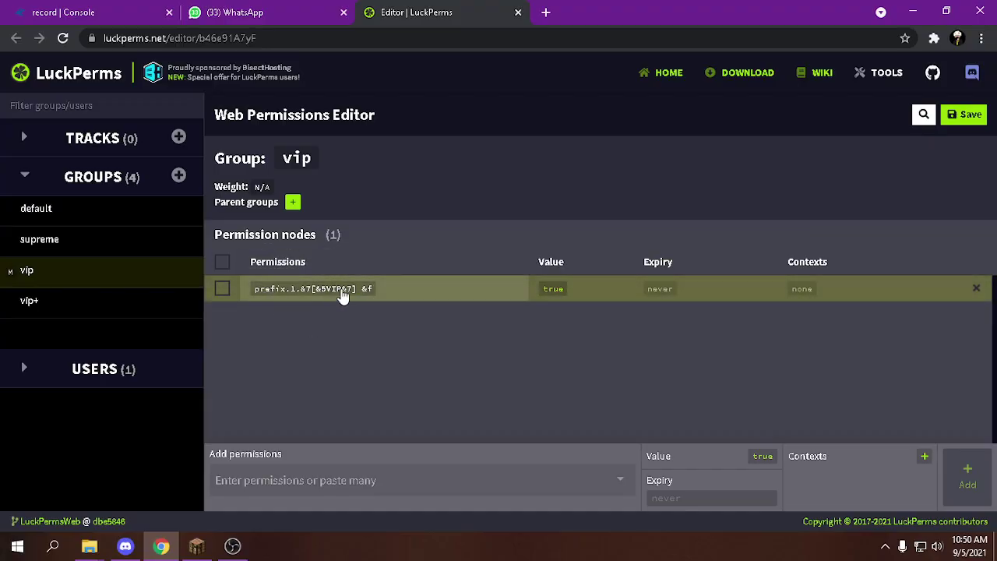
Append a space and &f to the supreme group's prefix so it reads prefix.1.&6[&4&lSUPREME&6] &f.
click(82, 241)
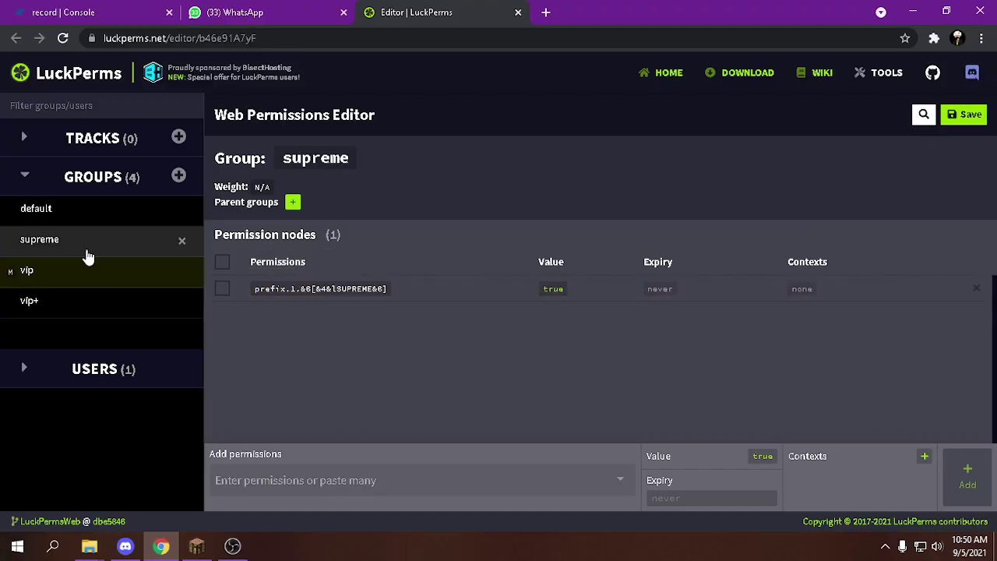
click(369, 301)
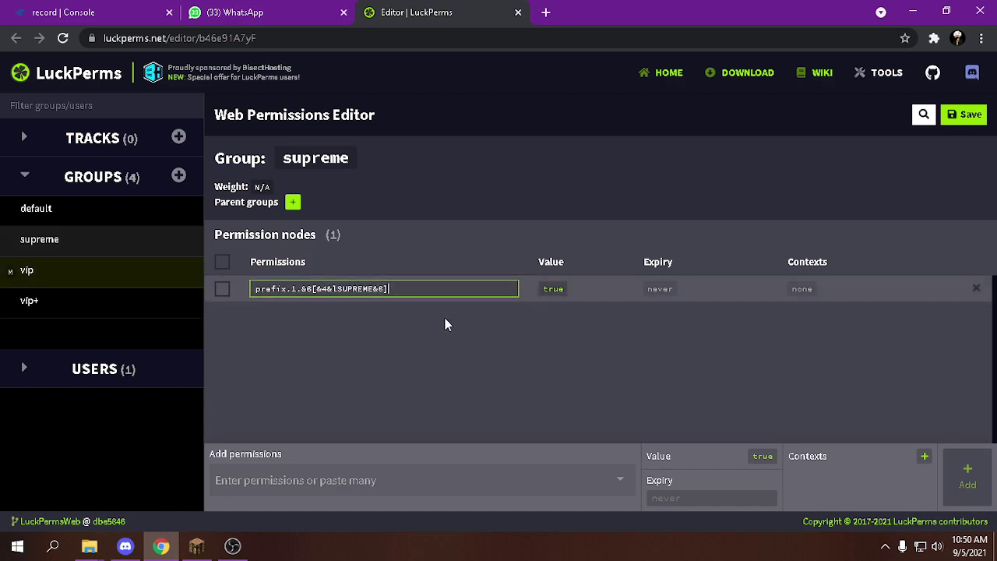
text(&f)
key(Return)
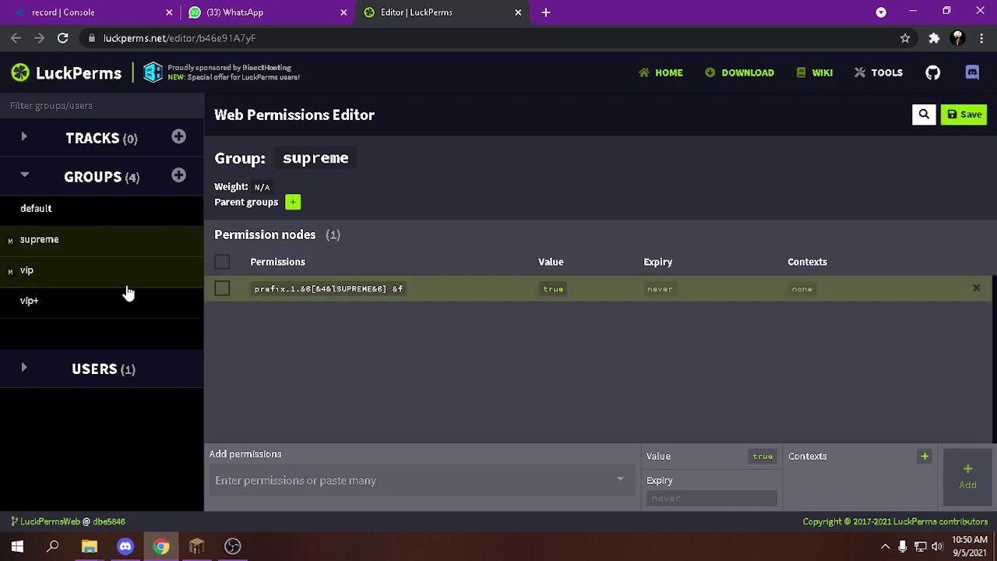
Append a space and &f to the vip+ group's prefix so it reads prefix.1.&7[&eVIP+&7] &f.
click(53, 300)
click(374, 289)
text(&f)
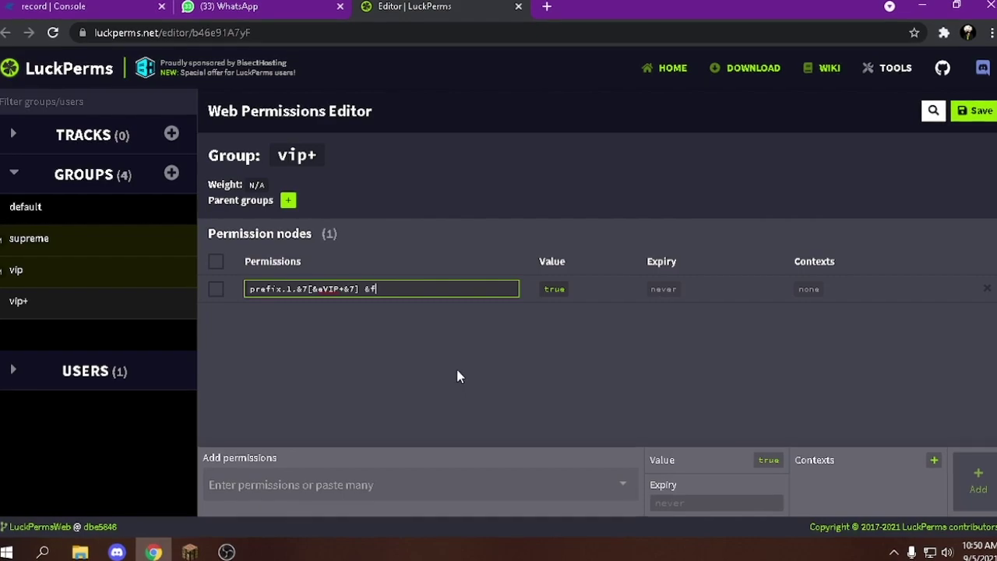
key(Return)
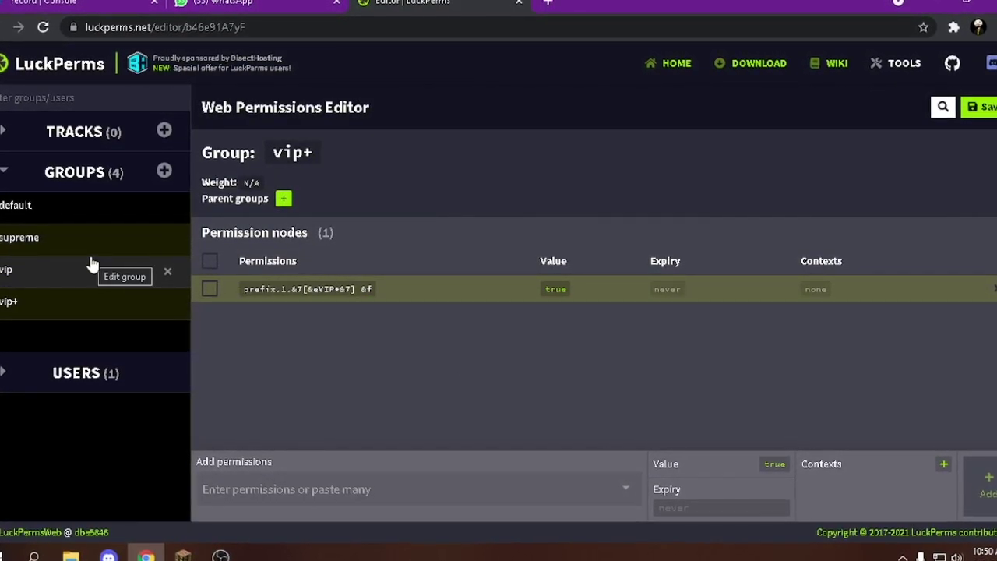
Copy the supreme group's prefix permission node to the default group.
click(131, 238)
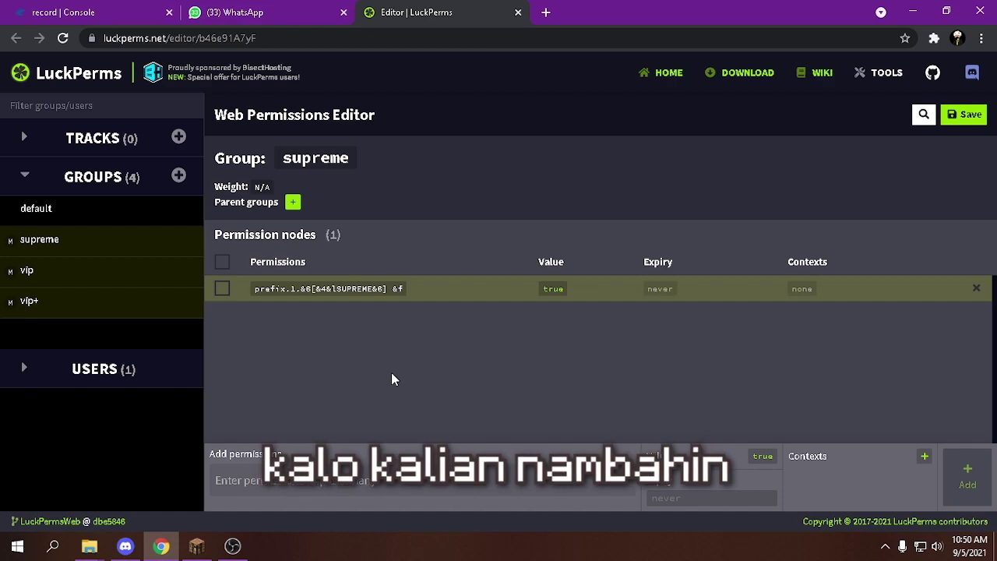
click(100, 221)
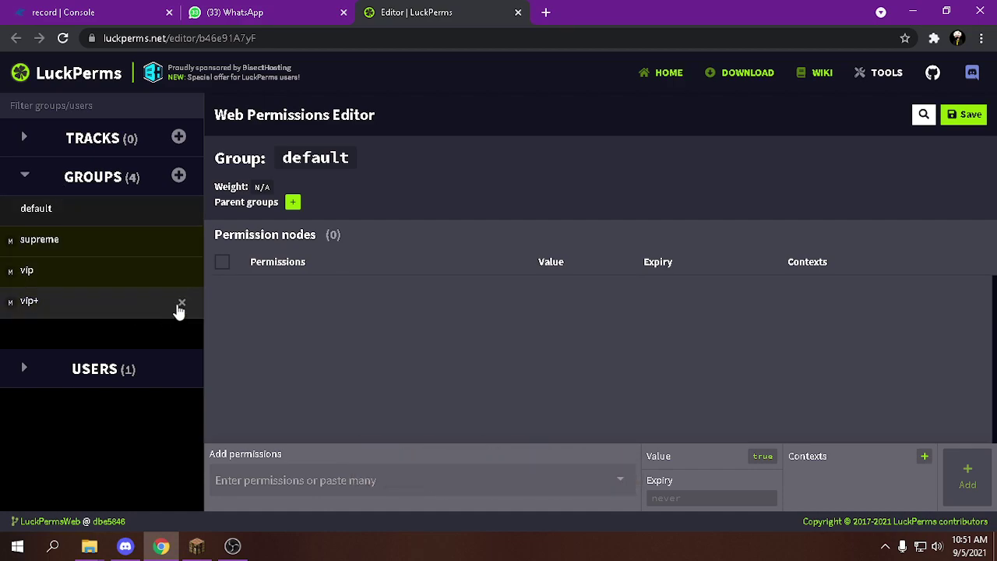
click(53, 242)
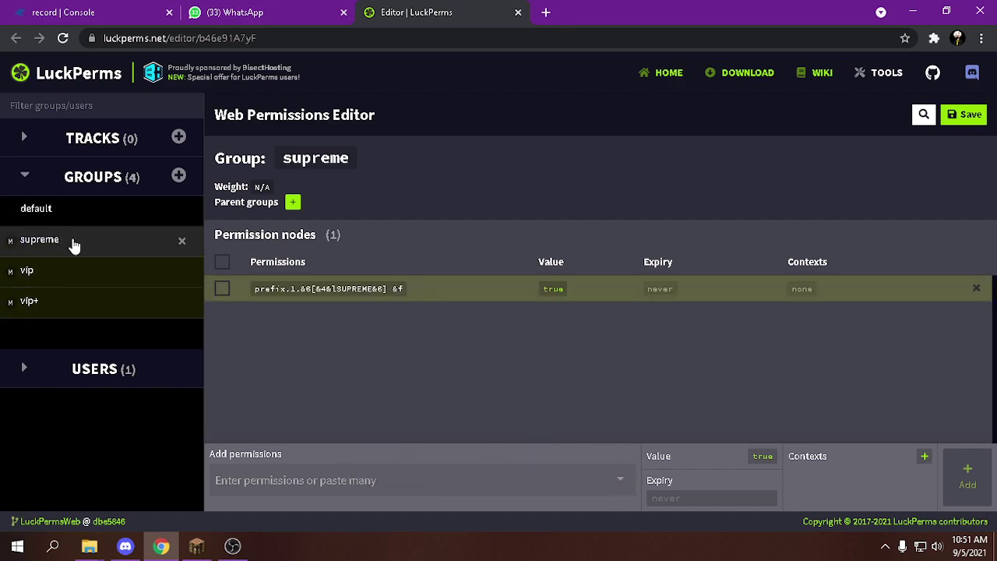
click(223, 290)
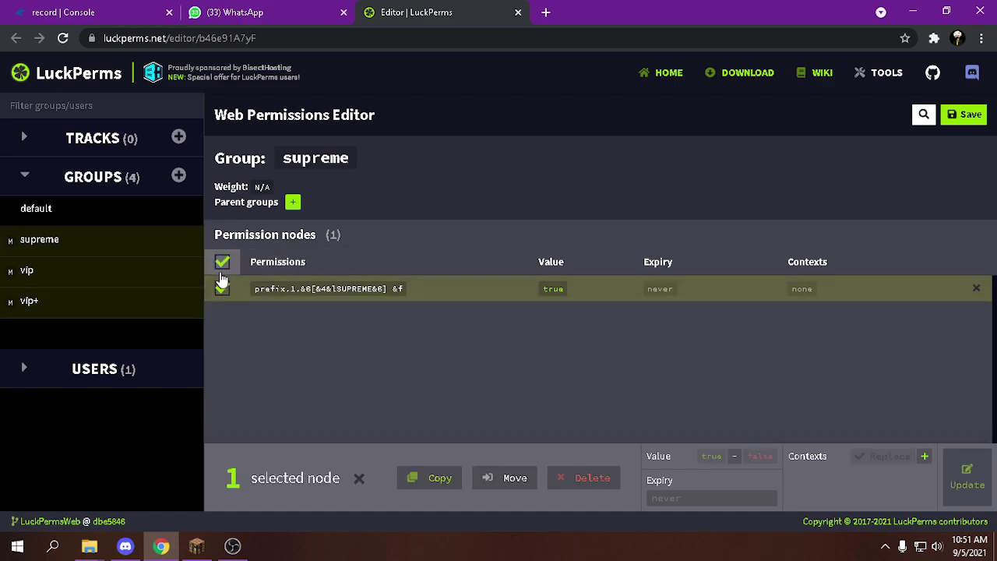
click(442, 477)
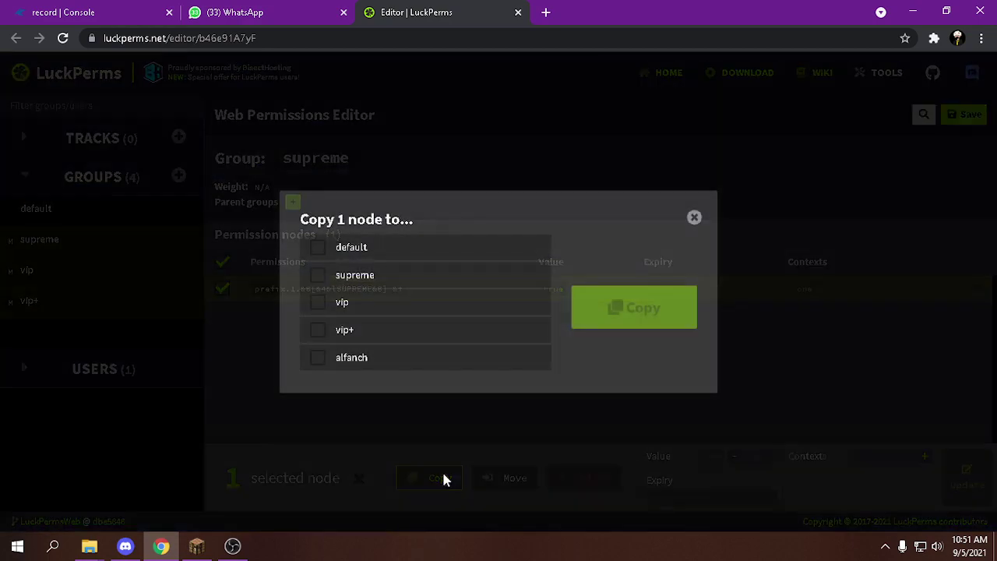
click(383, 260)
click(633, 308)
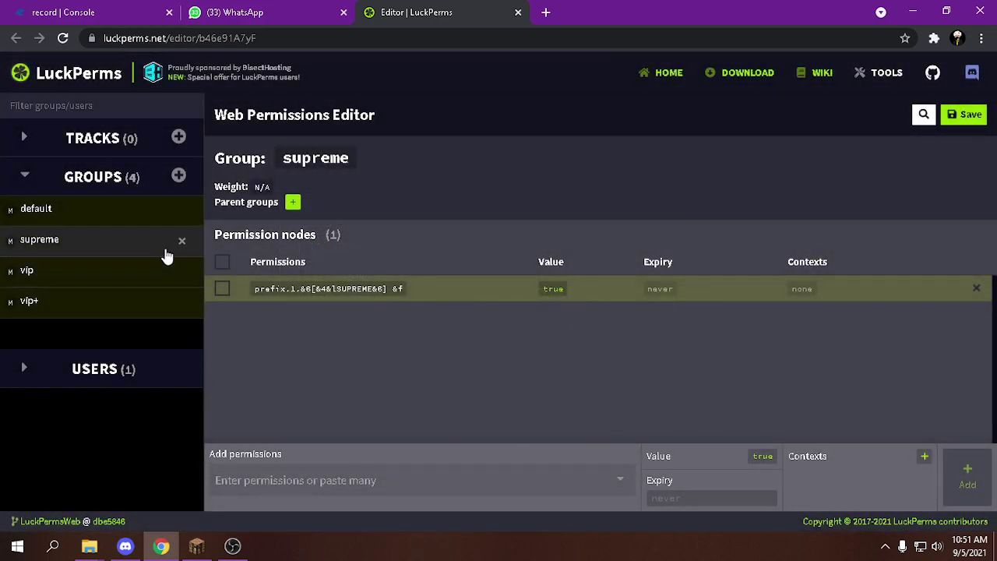
In the default group's prefix, change both bracket colour codes to &e and replace the code before SUPREME with &2, dropping &l.
click(129, 206)
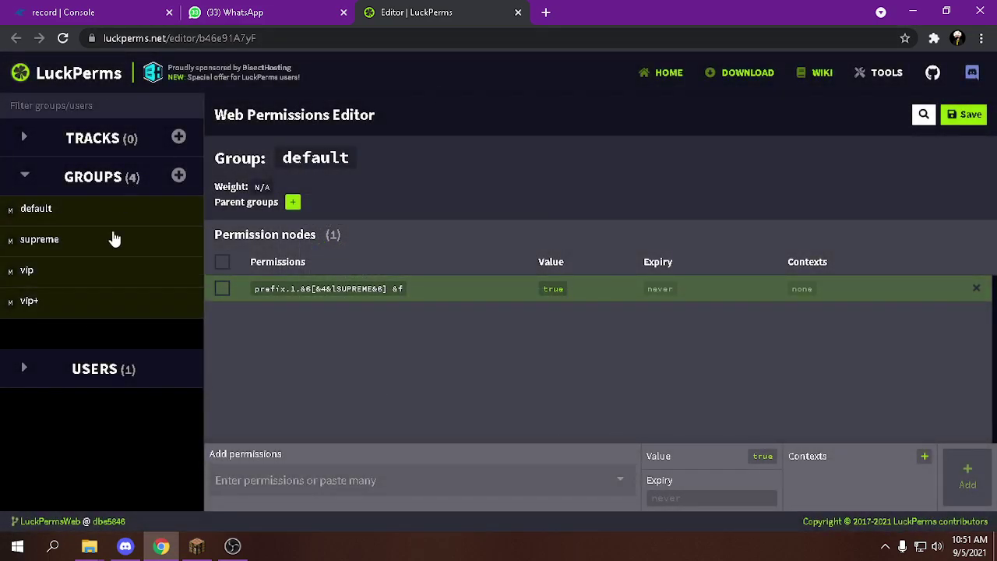
click(313, 289)
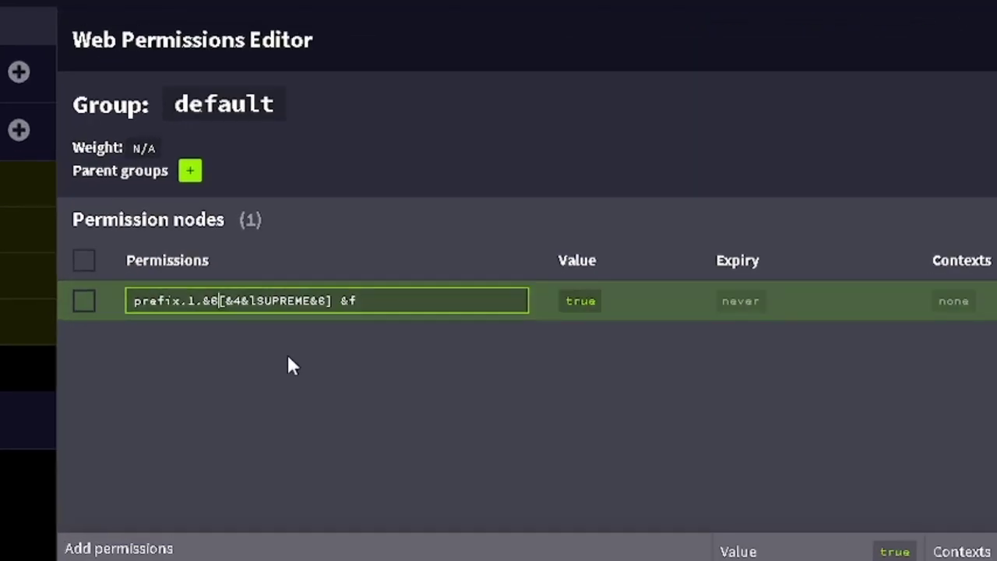
key(BackSpace)
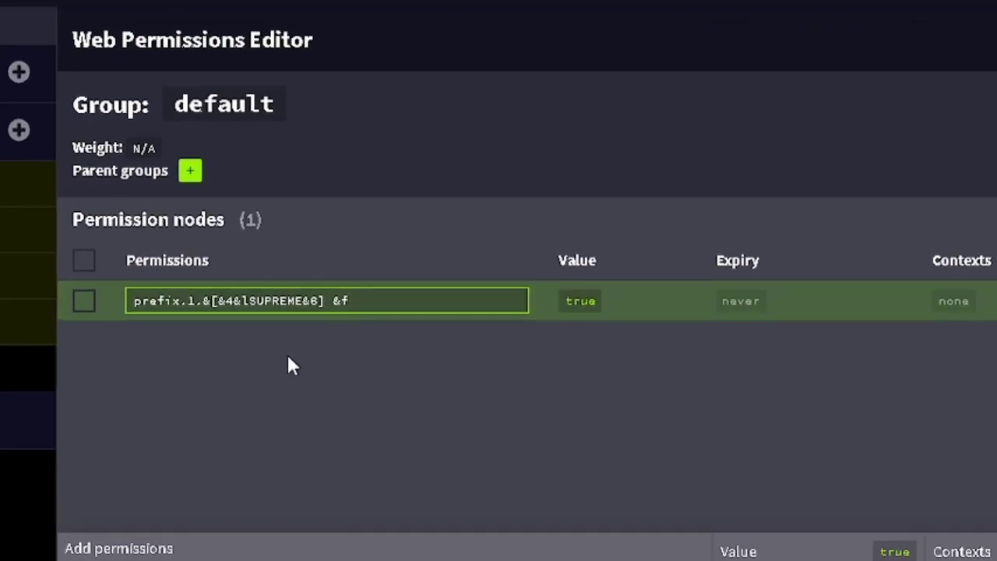
text(e)
click(325, 292)
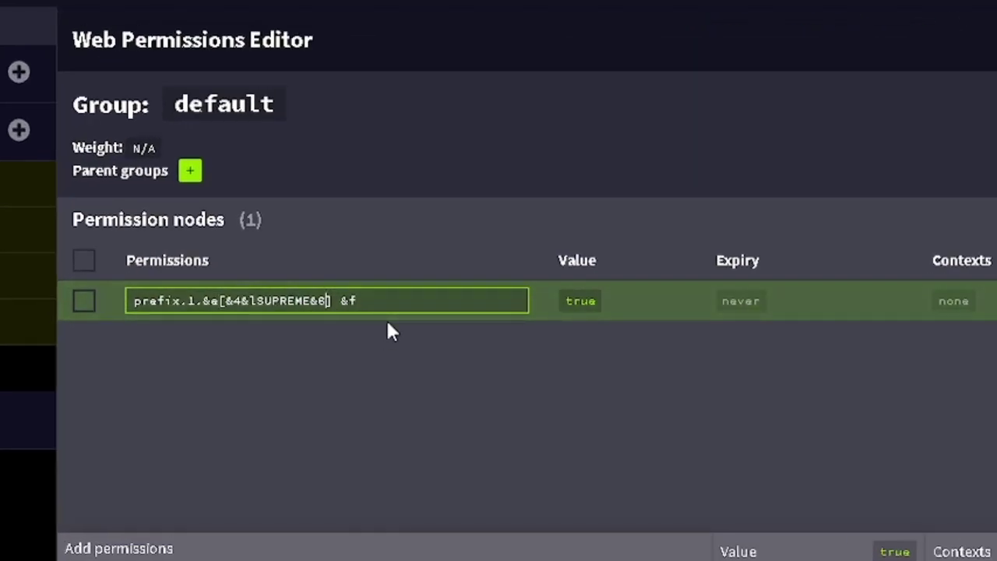
key(BackSpace)
text(e)
click(242, 304)
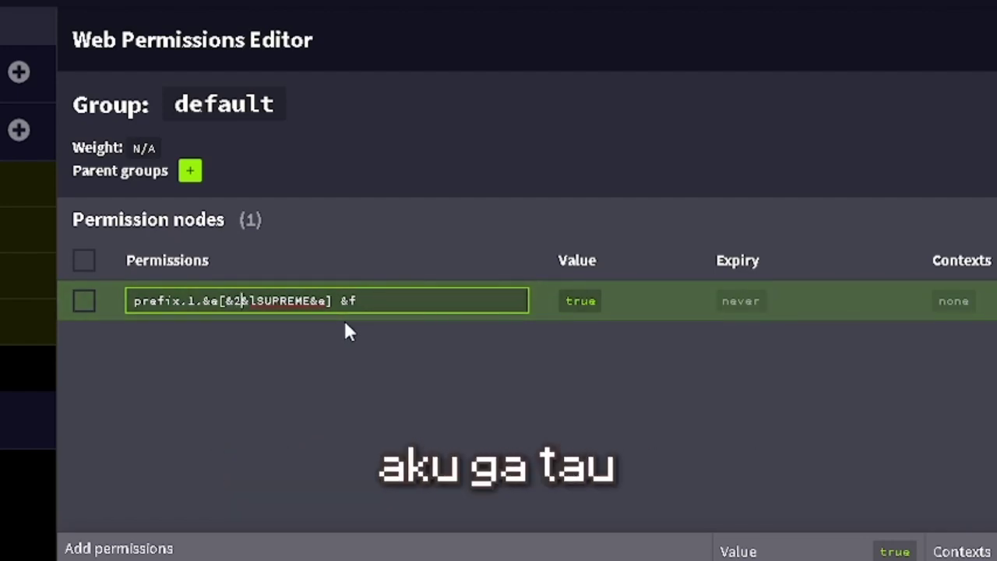
key(BackSpace)
text(2)
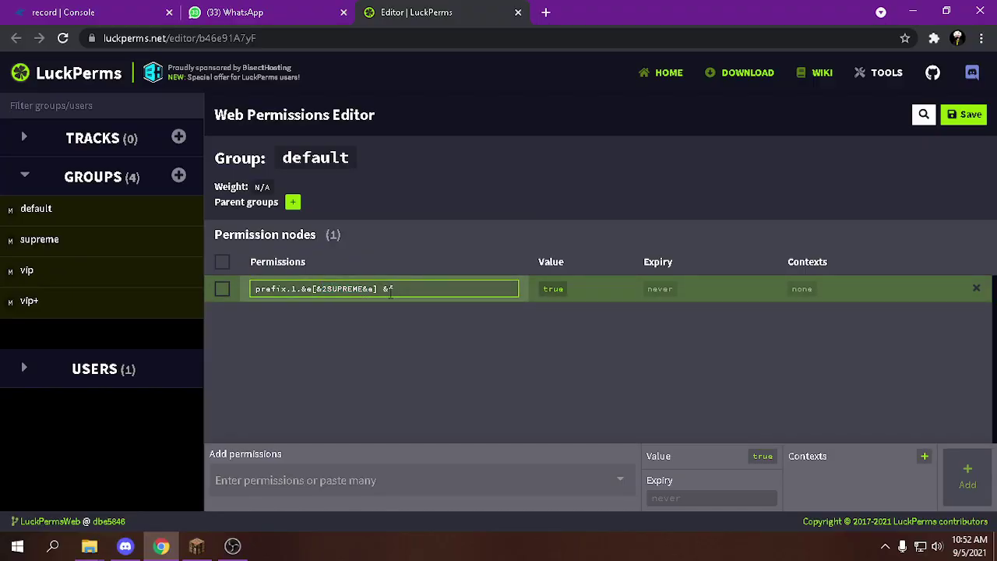
Replace the word SUPREME with VIVA in the default group's prefix so it reads prefix.1.&e[&2VIVA&e] &f.
key(BackSpace)
key(BackSpace)
key(BackSpace)
key(BackSpace)
key(BackSpace)
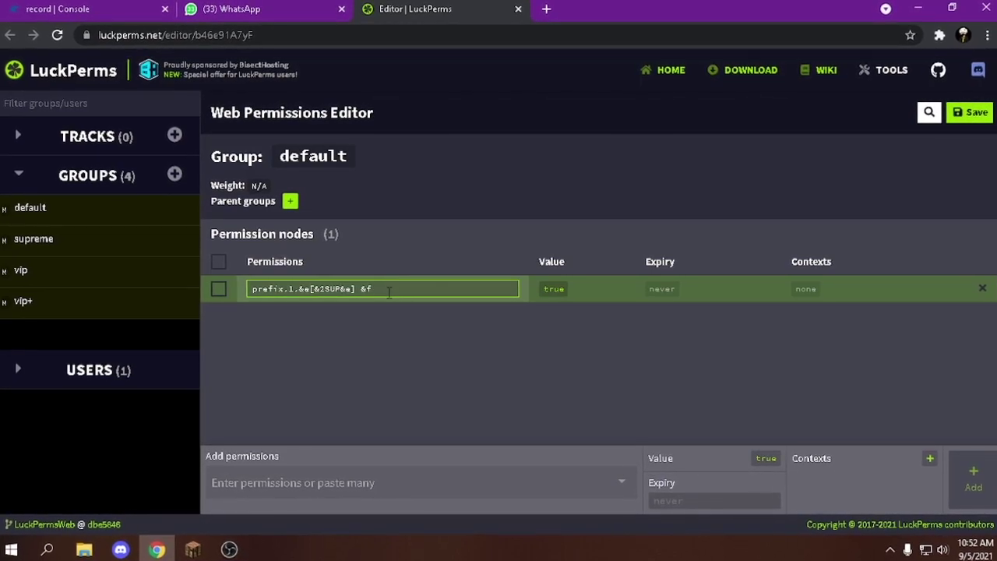
key(BackSpace)
key(BackSpace)
text(VIVA)
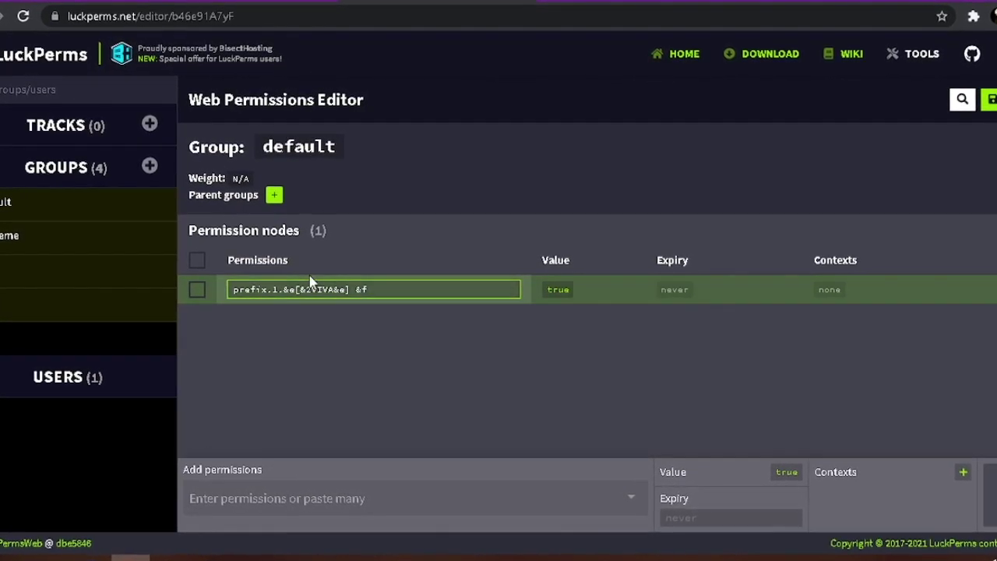
click(327, 331)
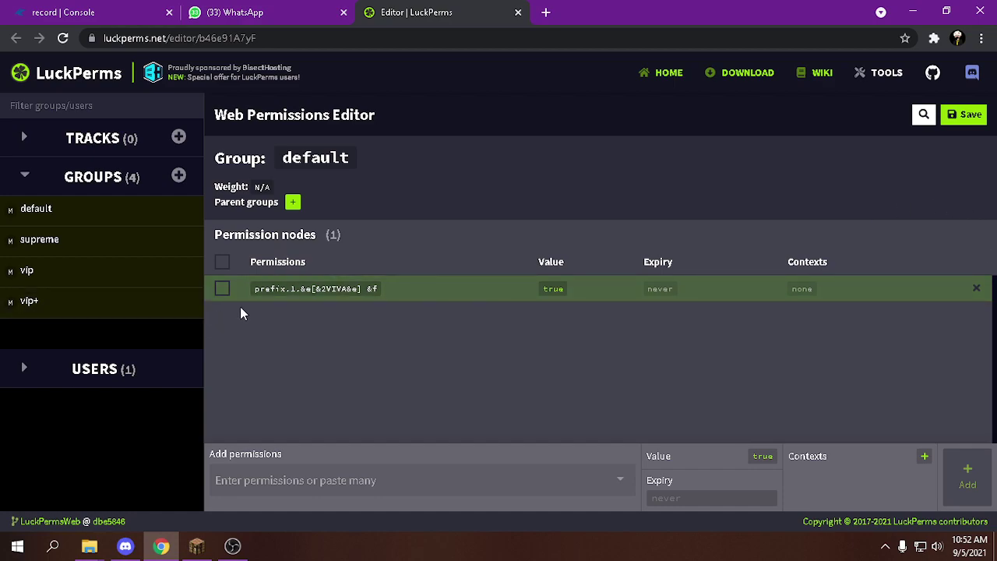
Save the permission edits and copy the generated /lp applyedits command.
click(970, 117)
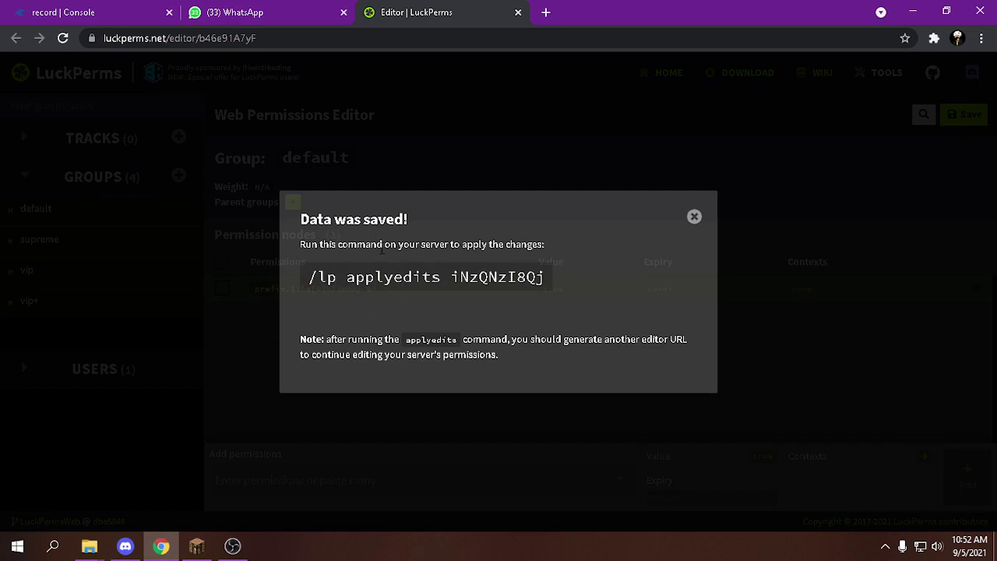
click(429, 287)
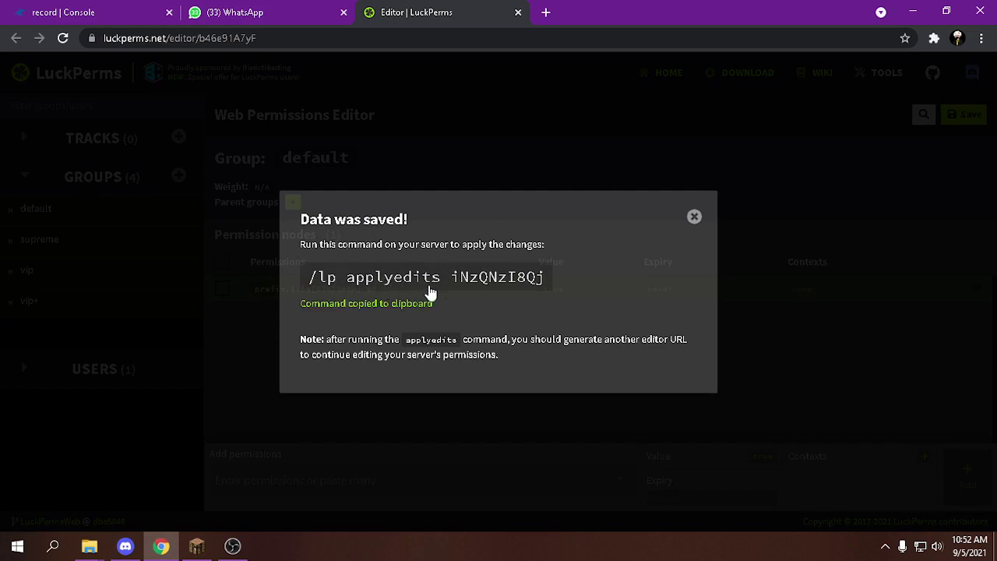
Run the copied /lp applyedits command in the server console and highlight the applied group changes in its output.
click(375, 294)
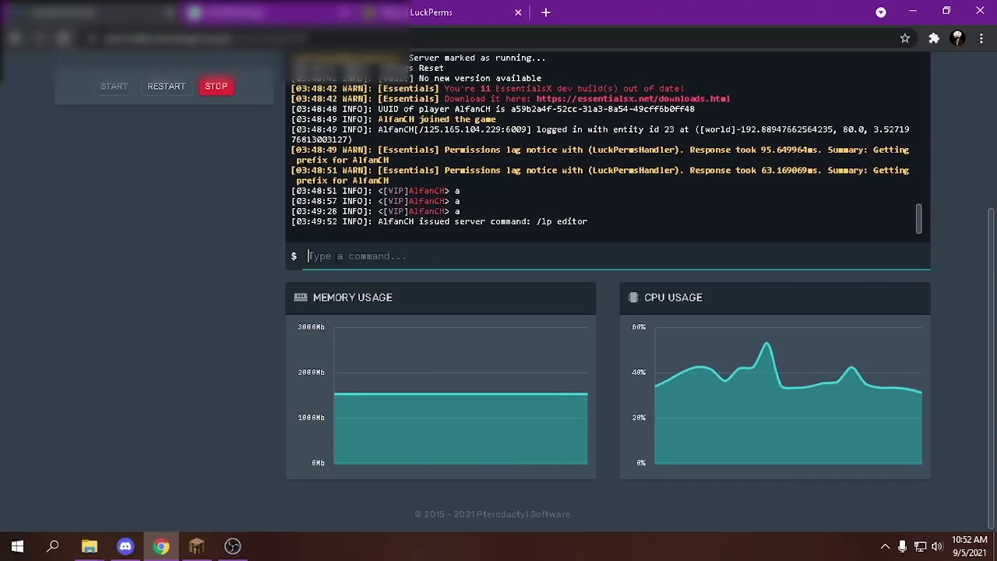
key(ctrl+v)
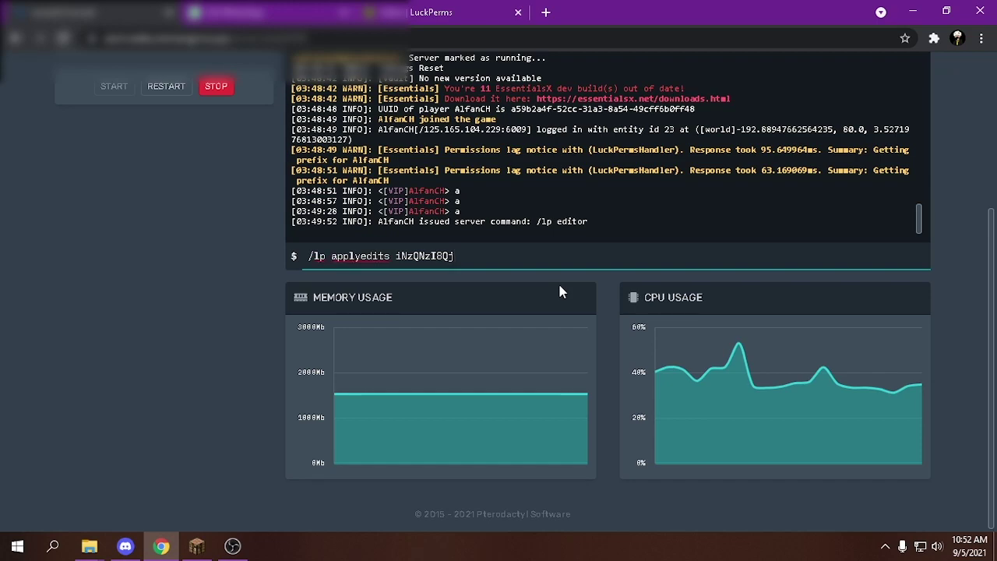
key(Return)
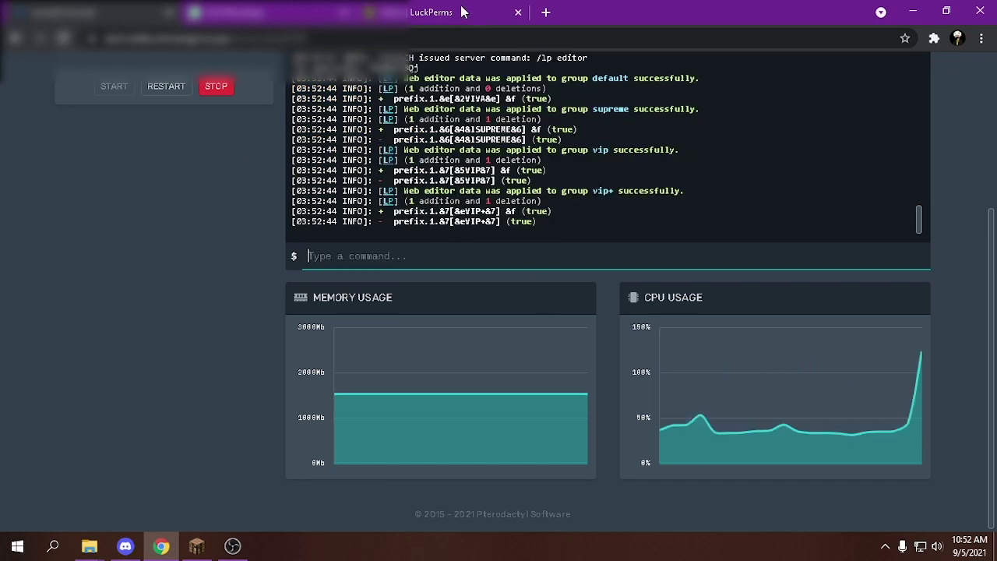
drag(293, 76, 577, 180)
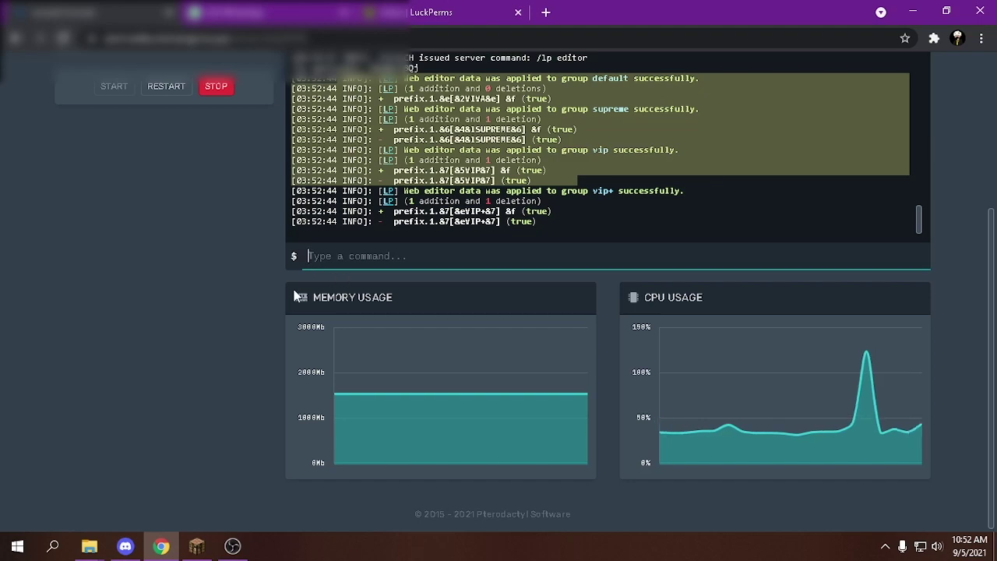
drag(297, 297, 358, 298)
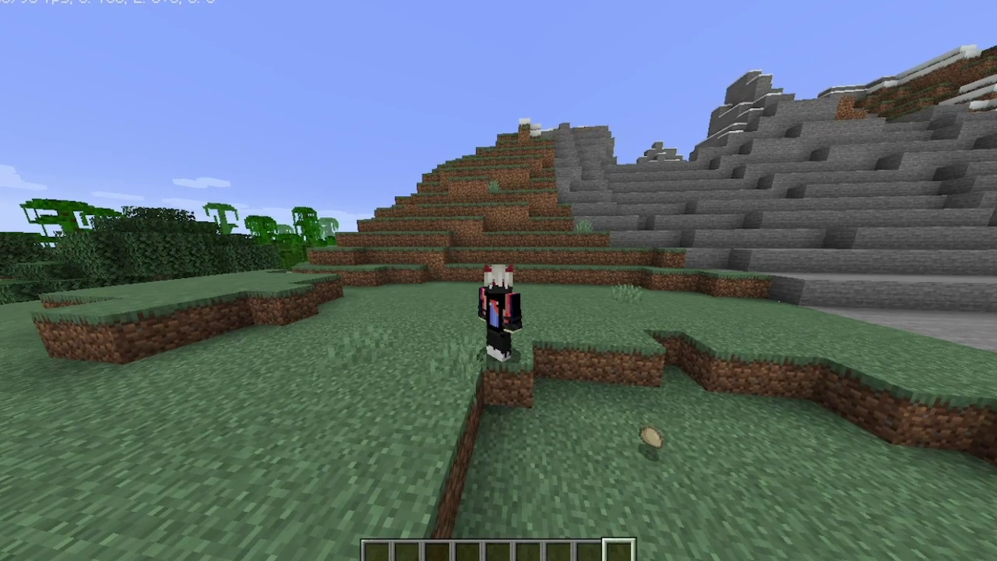
Run /lp editor in Minecraft, open the new web editor session from its link, and expand the list of groups.
text(/lp editor)
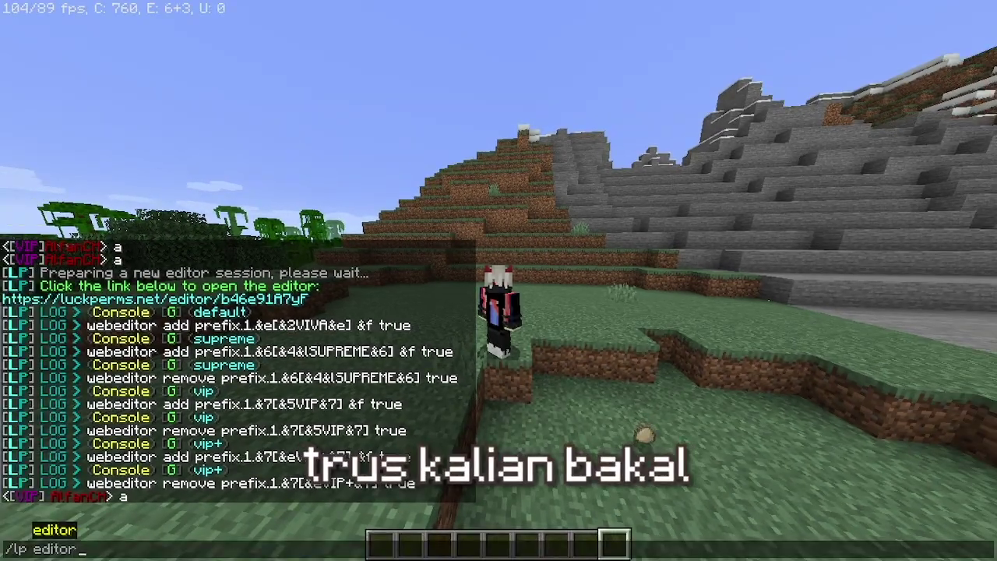
key(Return)
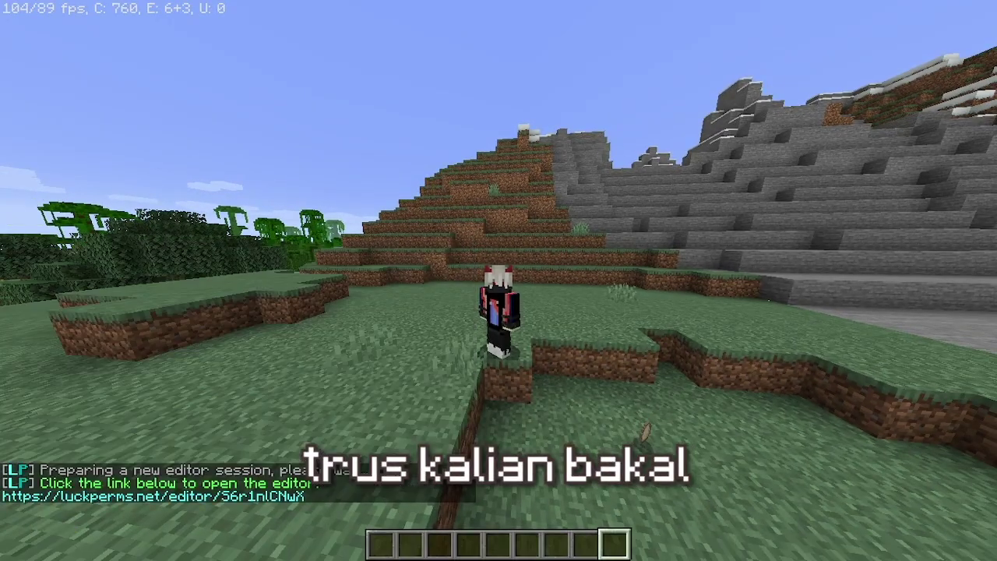
key(t)
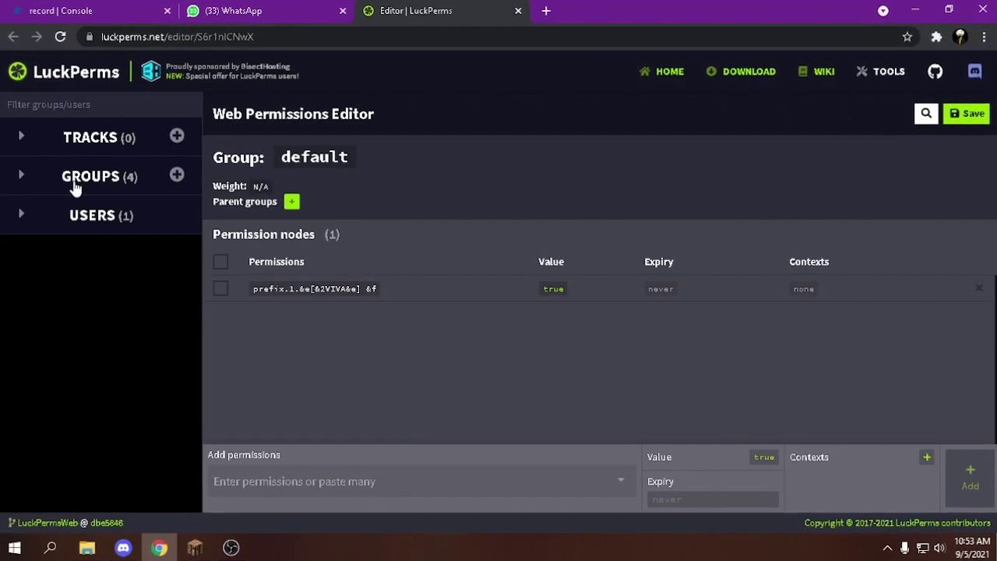
click(70, 184)
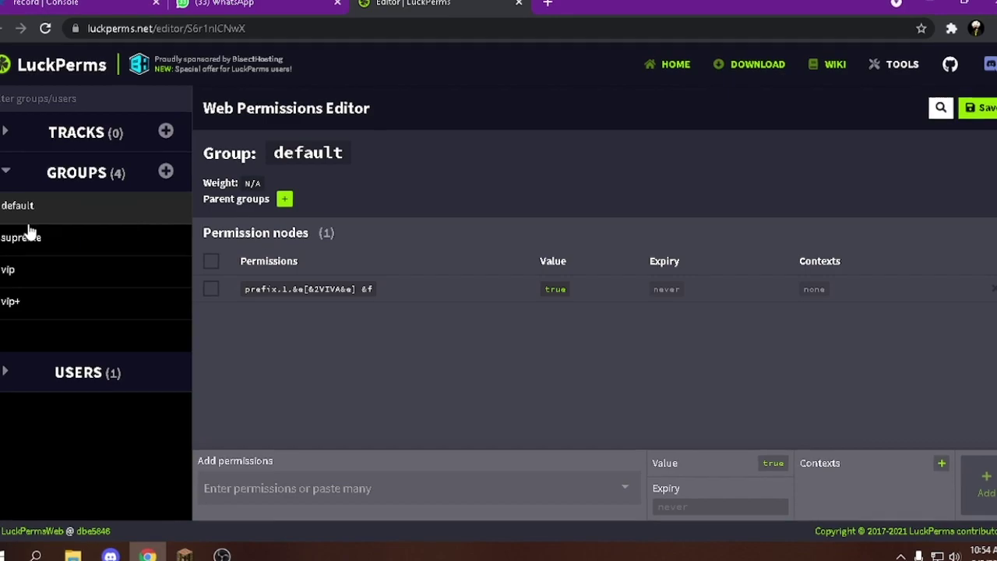
Look up the essentials permissions for the default group and choose essentials.balance as a permission to add.
click(327, 488)
text(ess)
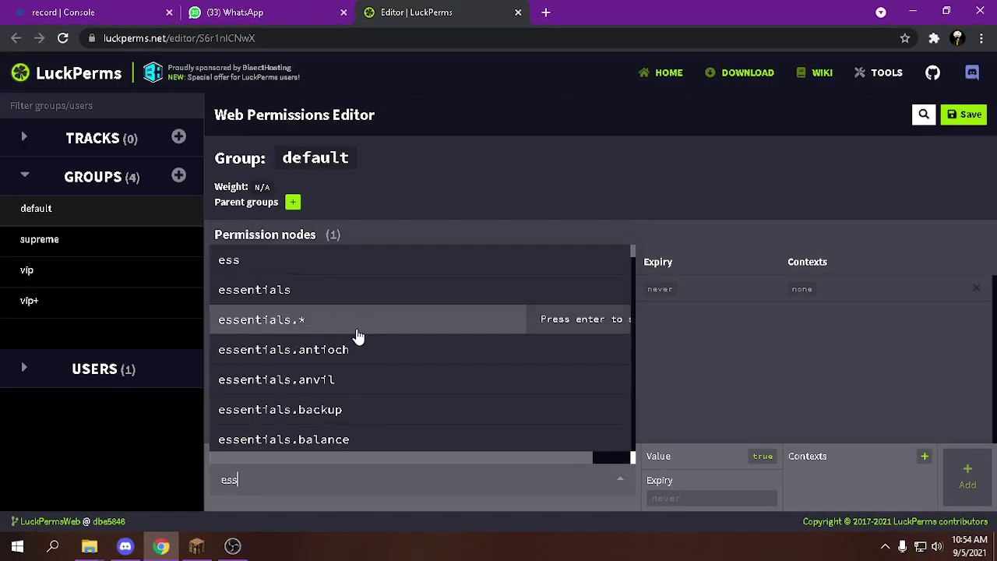
scroll(296, 362, down, 2)
key(Down)
key(Down)
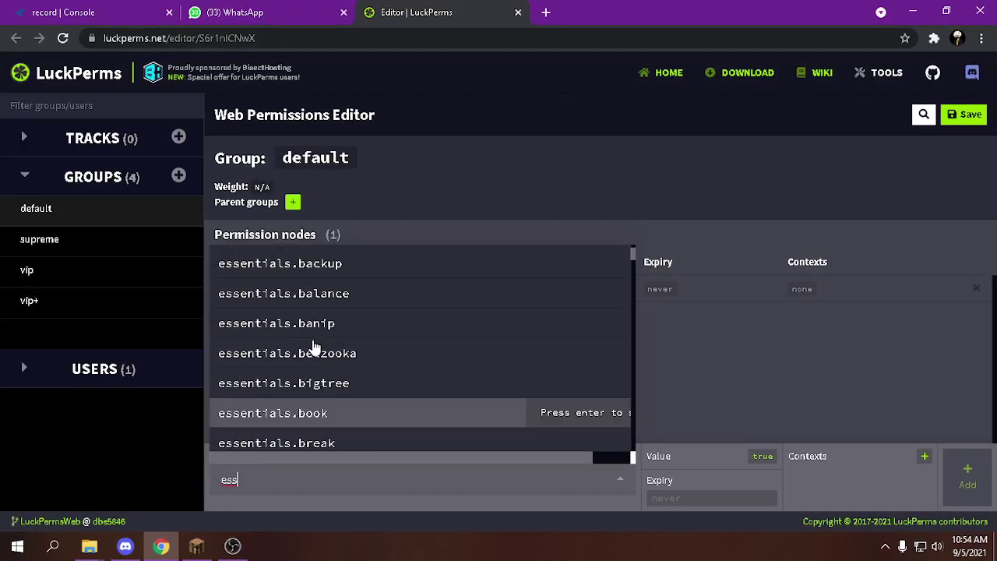
scroll(328, 351, up, 2)
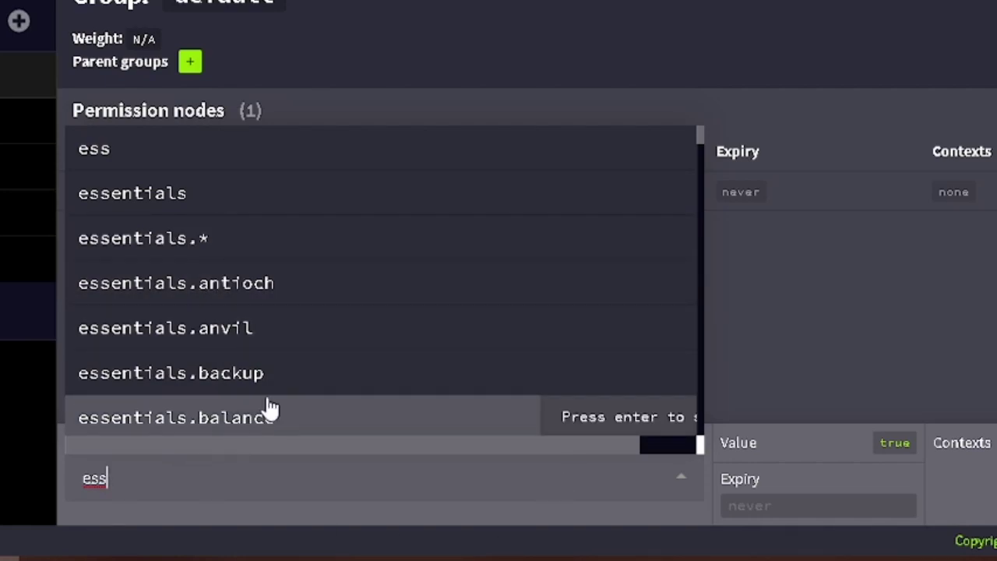
scroll(283, 400, down, 2)
scroll(226, 218, up, 2)
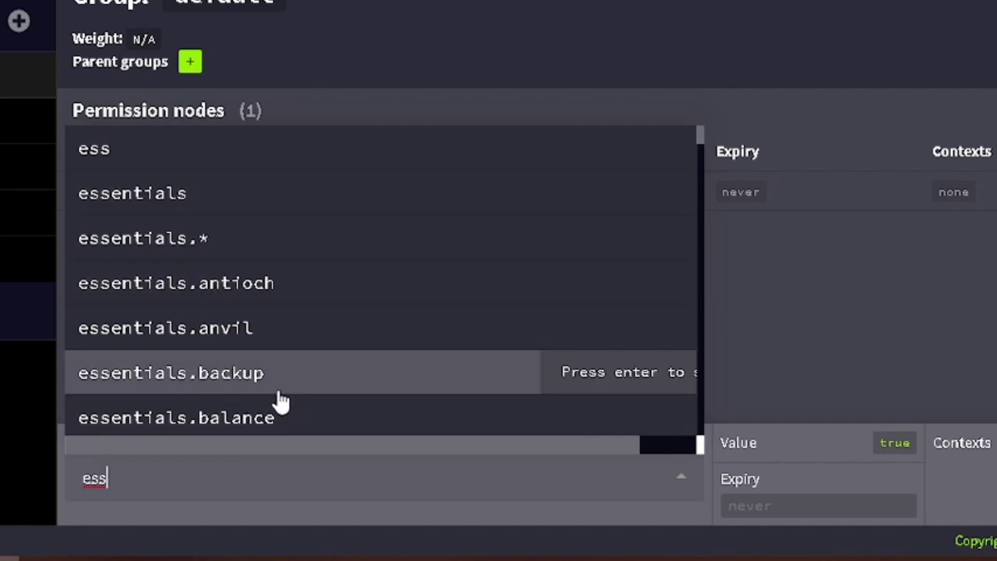
click(177, 424)
Look up the essentials permissions again and include essentials.delhome in the permissions to add.
scroll(178, 423, down, 5)
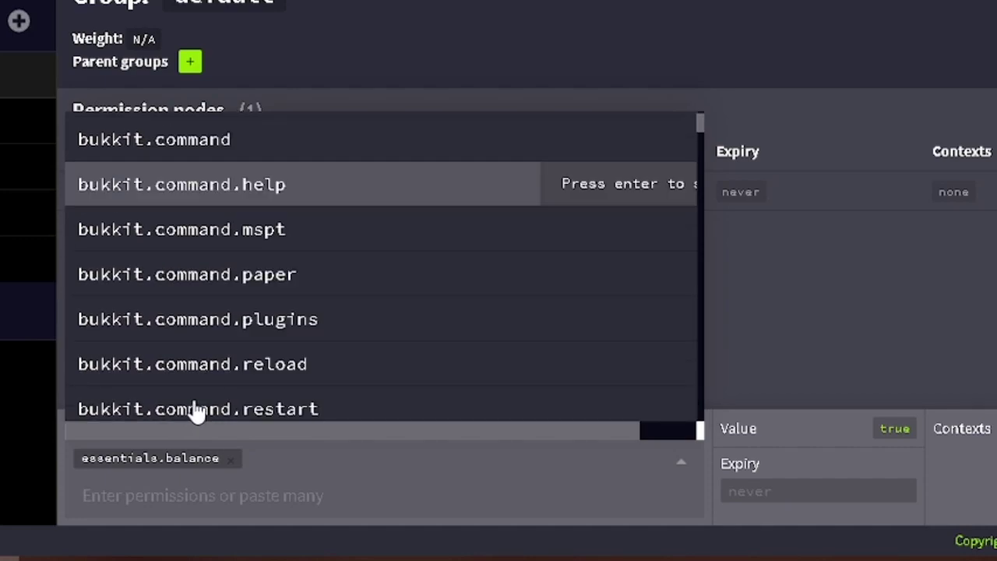
text(ess)
scroll(240, 307, down, 3)
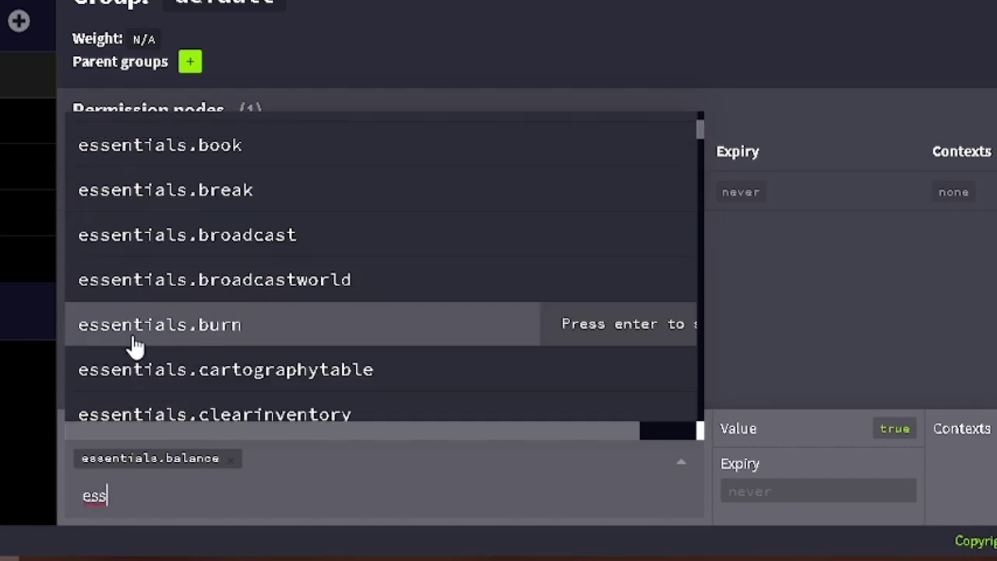
scroll(138, 346, down, 6)
scroll(195, 283, down, 3)
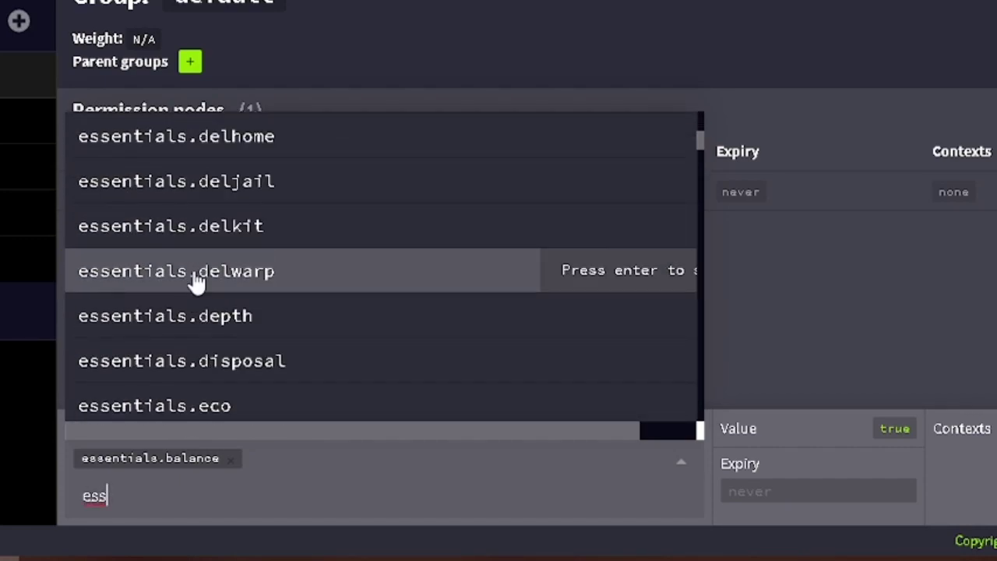
scroll(233, 269, up, 3)
click(271, 257)
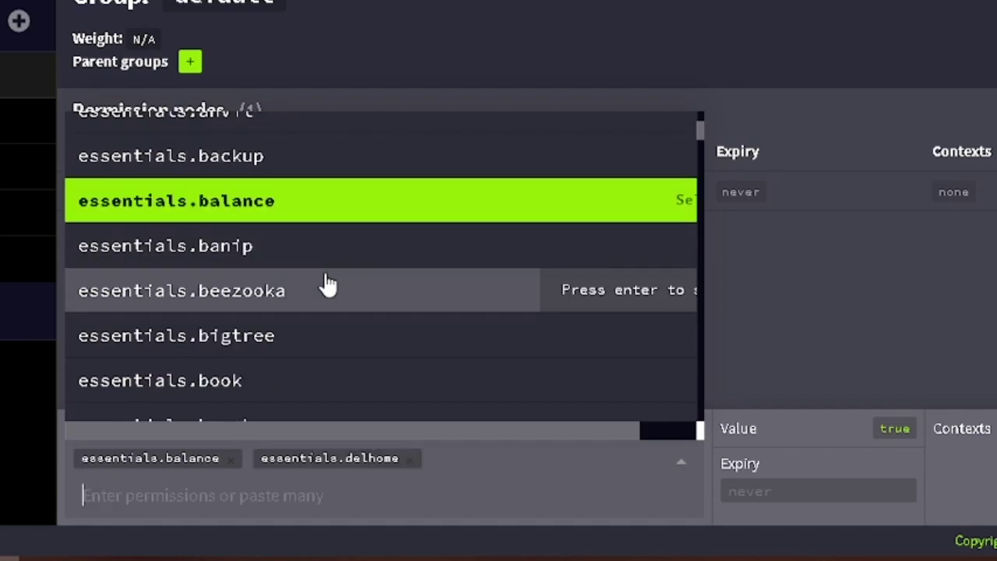
Include the essentials permissions keepinv, msg, pay, sell, tpa, tpacancel, tpaccept, warp, afk, afk.auto, back, balancetop and hat in the permissions to add.
text(es)
scroll(201, 352, down, 2)
scroll(207, 257, down, 3)
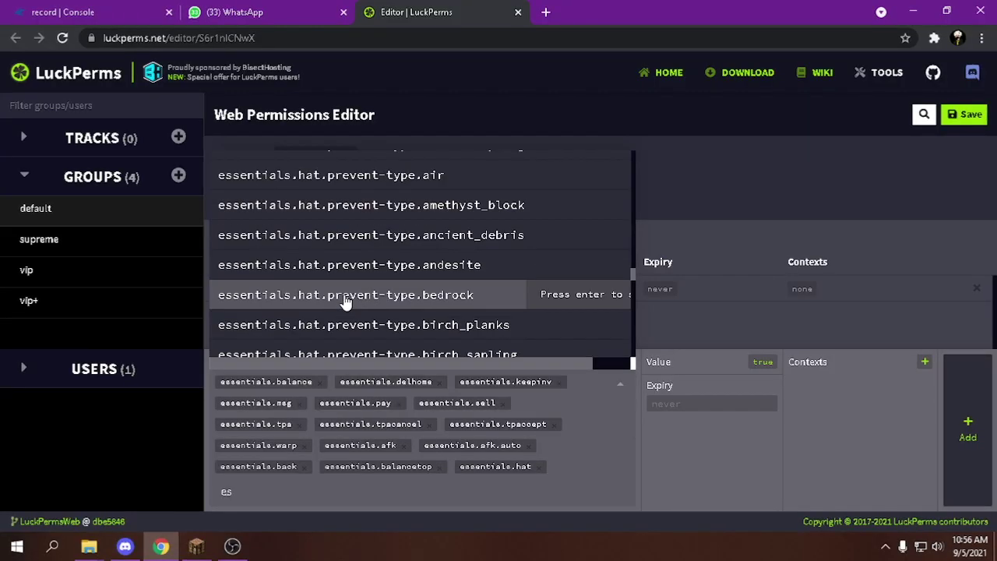
Browse the remaining essentials permissions past the hat.prevent-type entries and include essentials.home in the permissions to add.
scroll(345, 300, down, 15)
scroll(345, 301, down, 3)
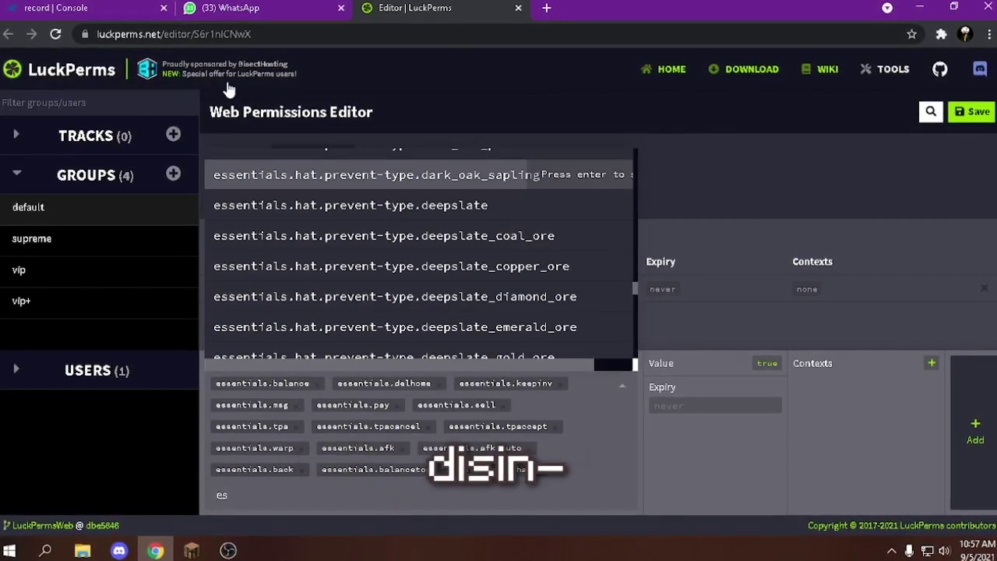
scroll(349, 166, down, 3)
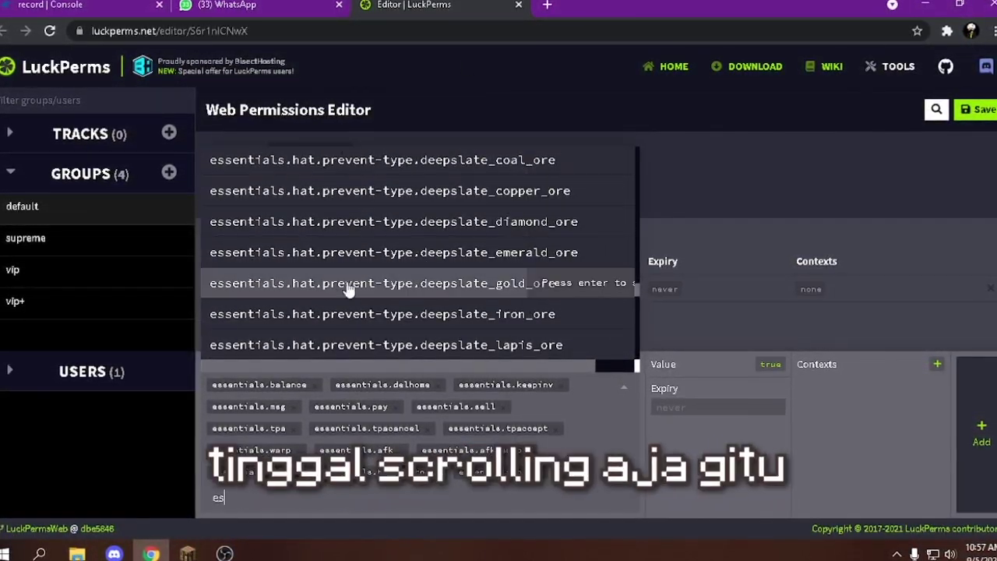
scroll(321, 233, down, 5)
scroll(318, 256, down, 5)
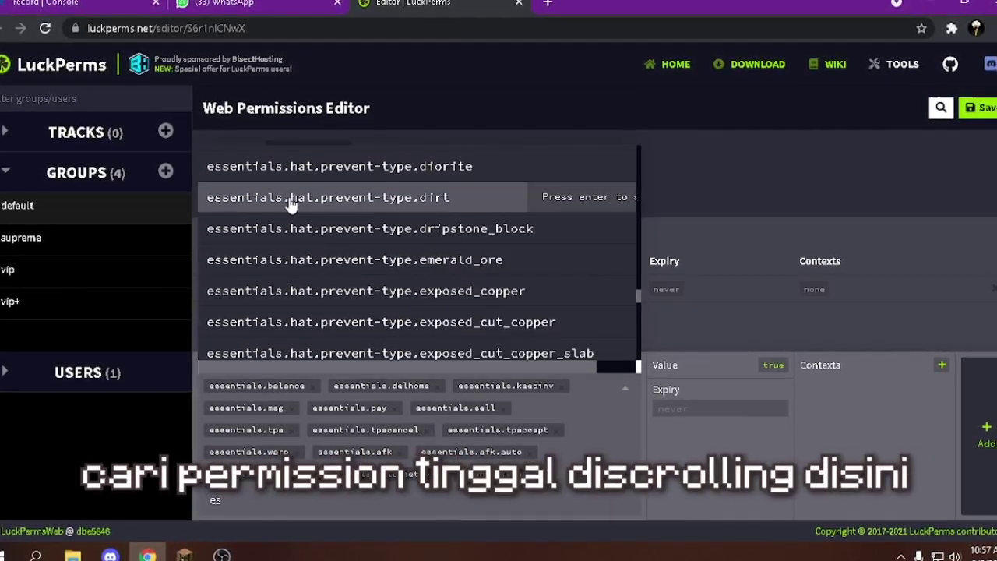
scroll(325, 163, down, 4)
scroll(312, 218, down, 5)
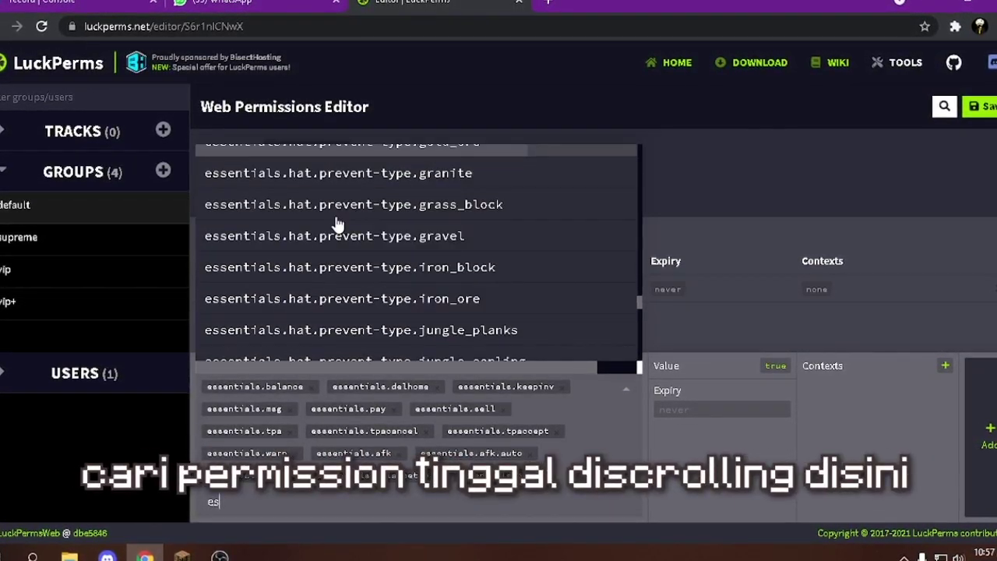
scroll(337, 225, down, 20)
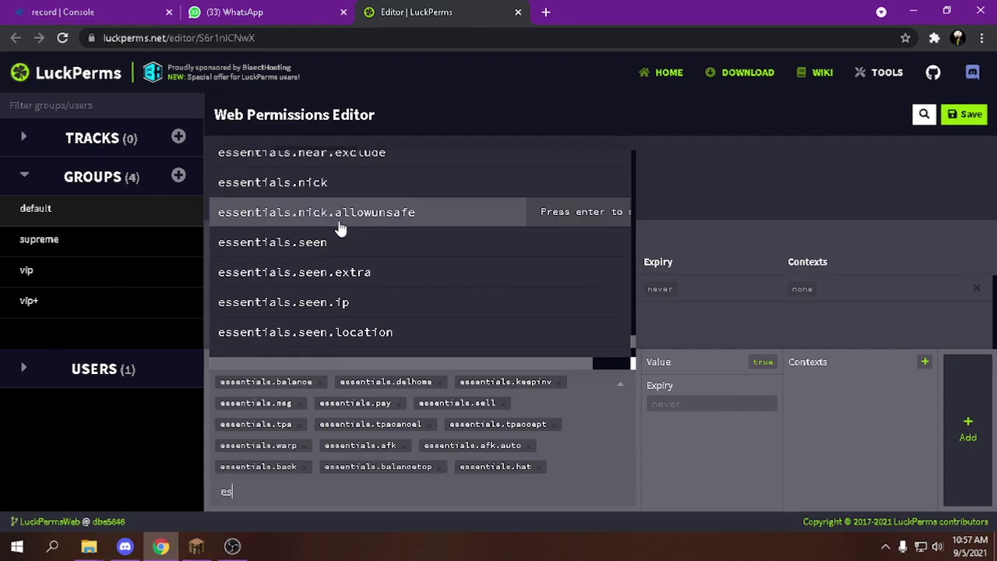
scroll(341, 228, up, 10)
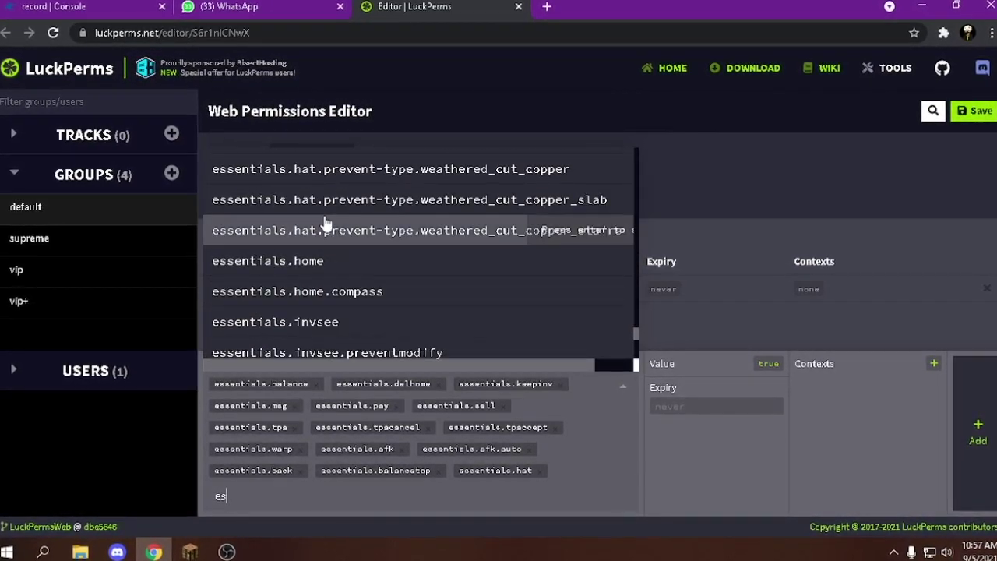
click(251, 261)
text(s)
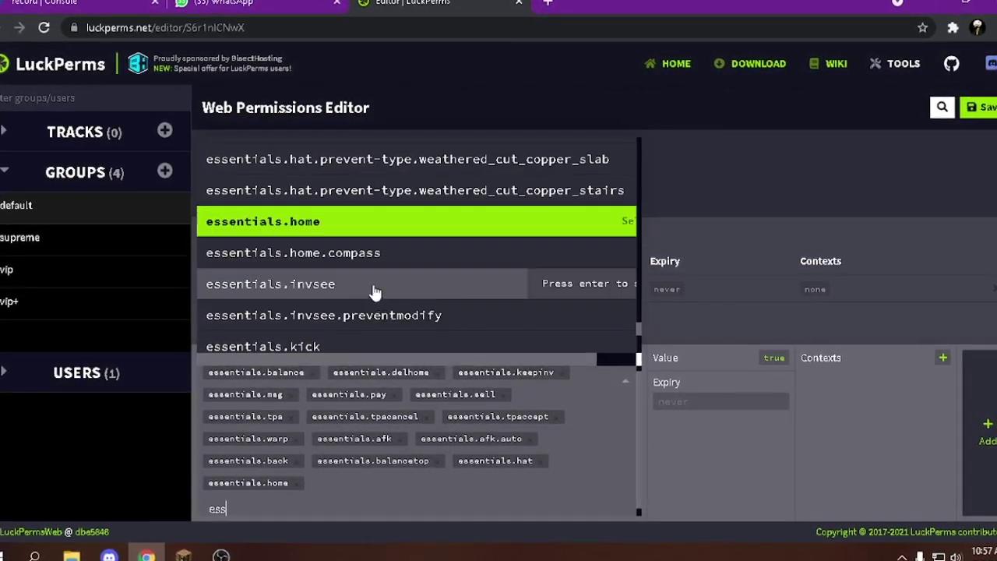
scroll(373, 291, down, 15)
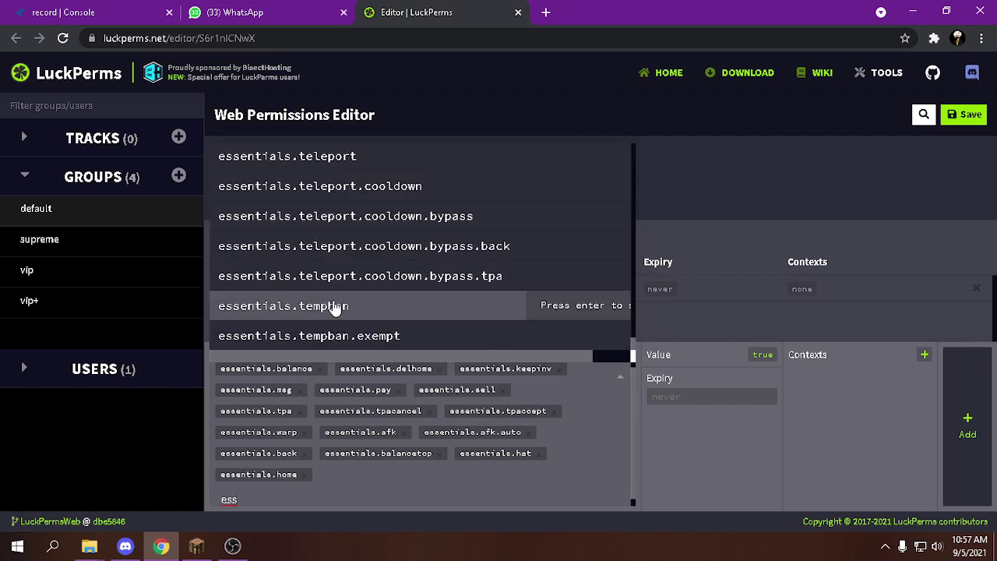
scroll(379, 285, up, 5)
key(BackSpace)
key(BackSpace)
key(BackSpace)
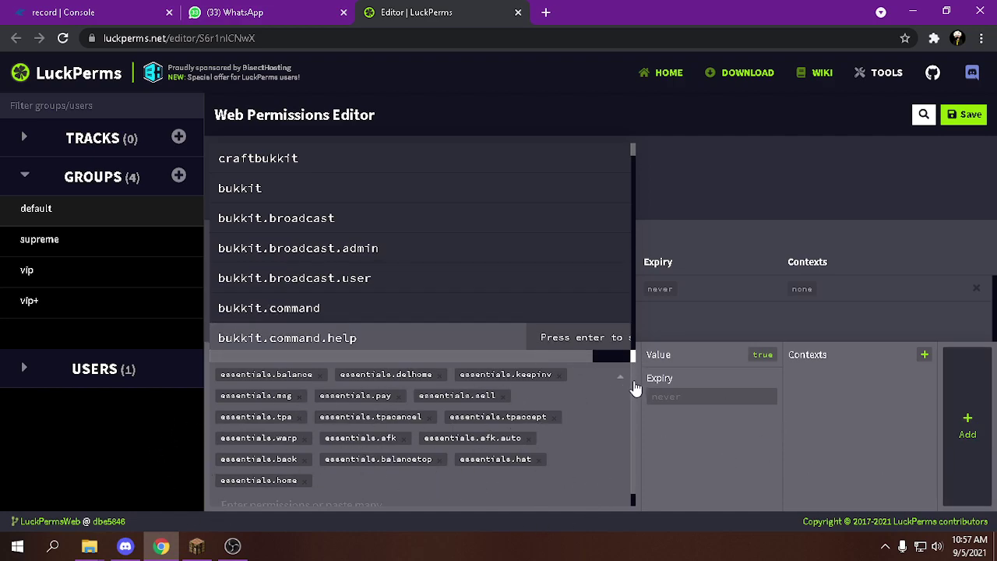
Add all the chosen essentials permissions to the default group and review the resulting node list.
scroll(633, 396, down, 1)
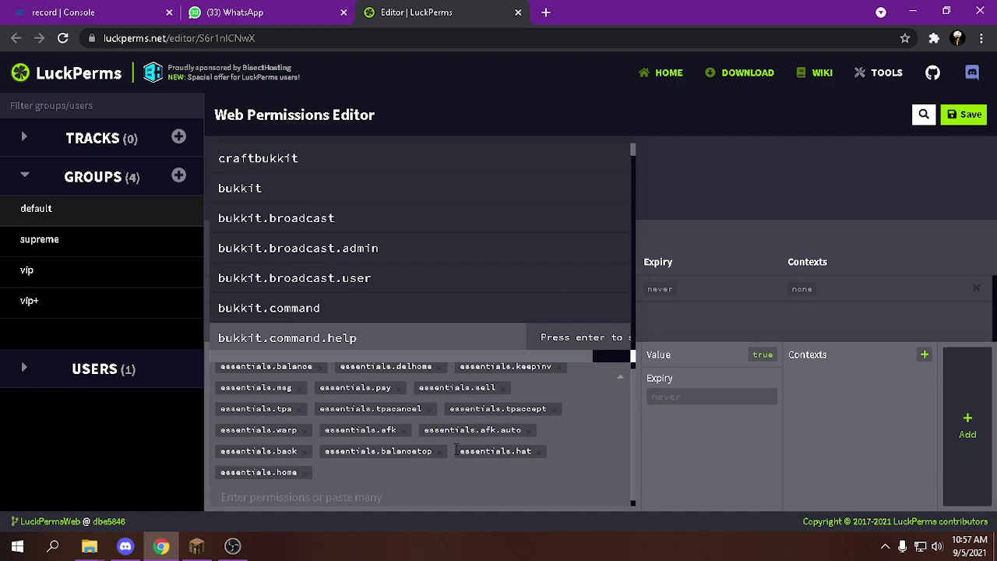
key(Up)
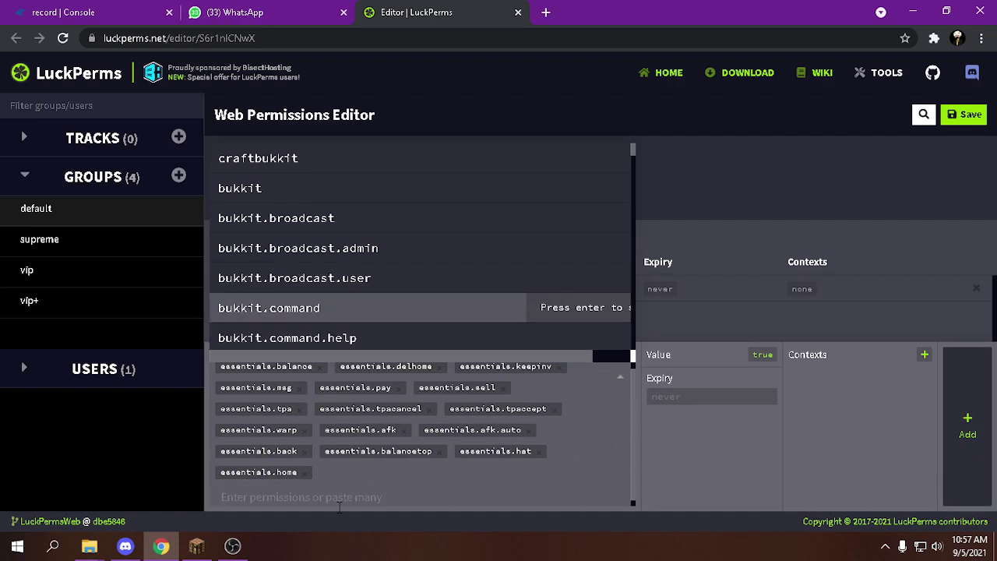
click(979, 403)
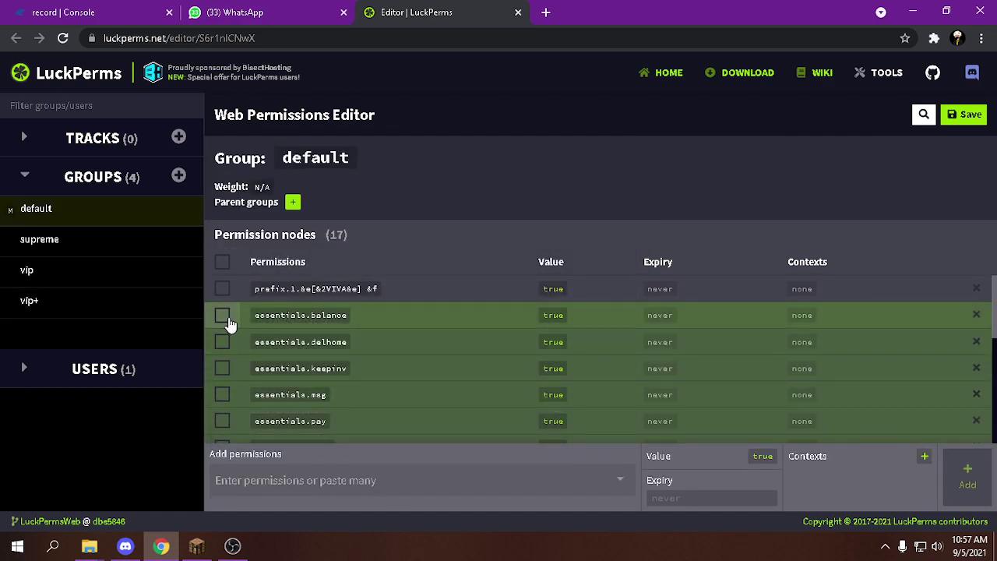
scroll(228, 324, down, 5)
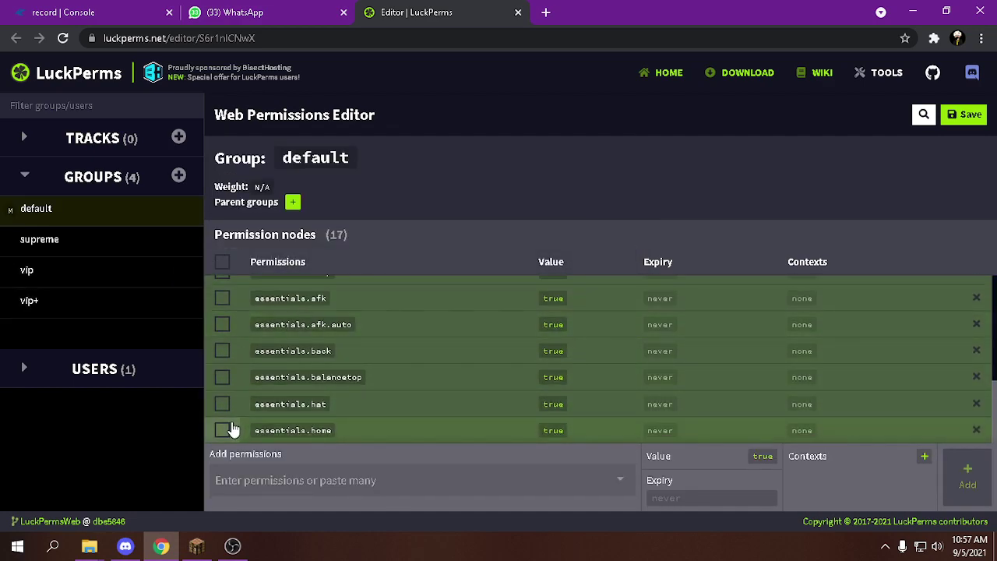
scroll(231, 424, up, 5)
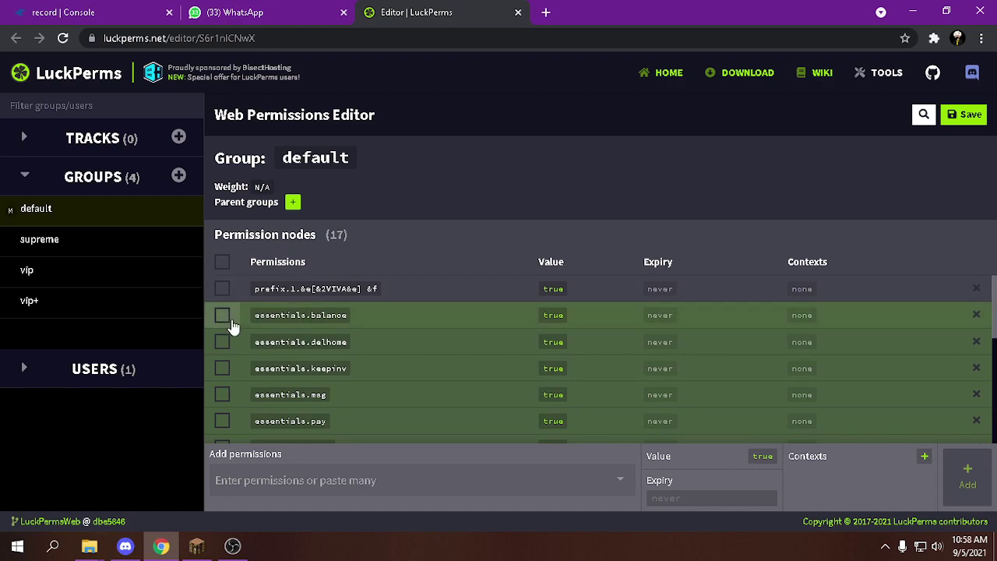
Select every essentials permission node of the default group, from essentials.balance to essentials.home, leaving out the prefix node.
scroll(231, 325, down, 5)
click(222, 352)
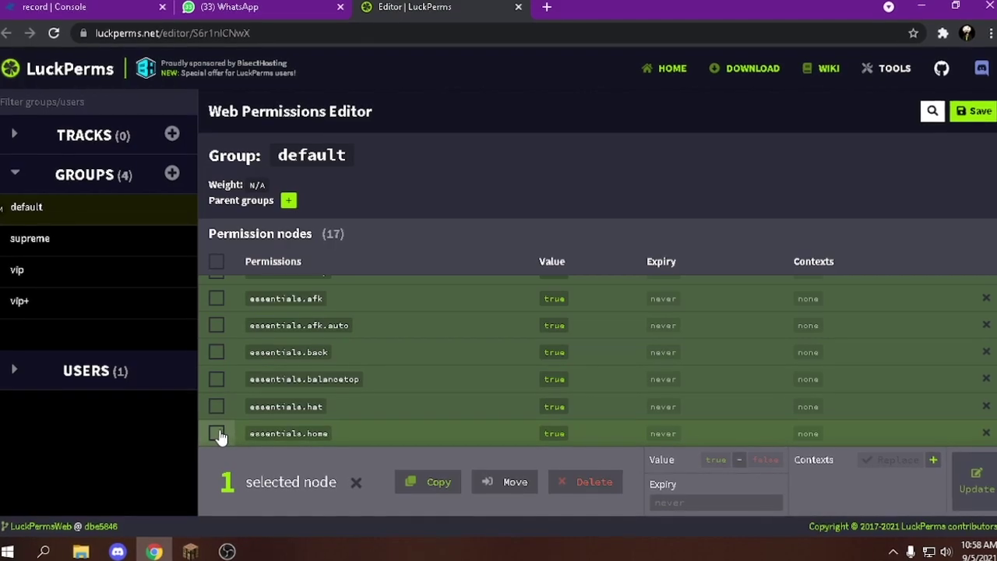
scroll(218, 336, up, 5)
click(216, 343)
click(213, 369)
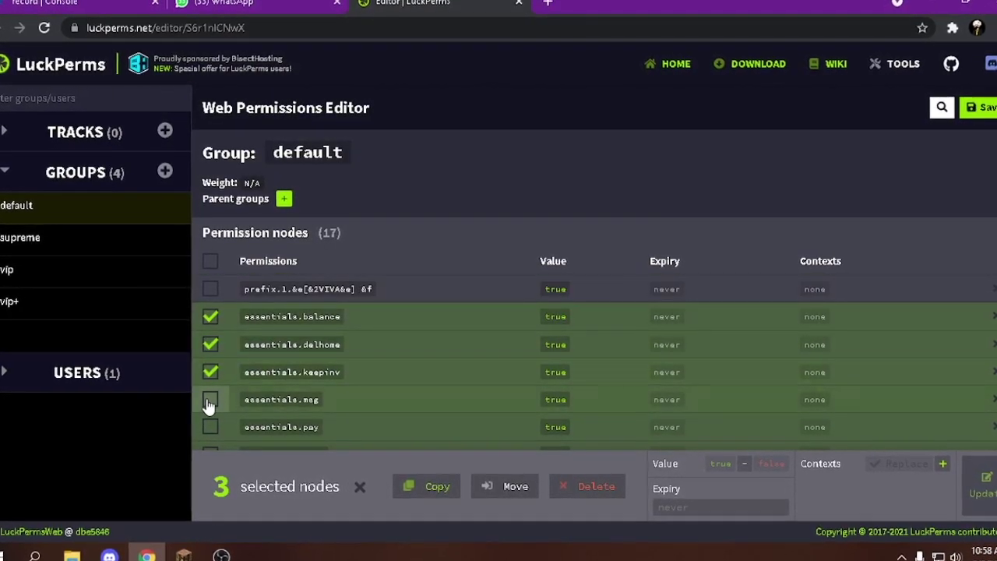
click(212, 396)
scroll(224, 404, down, 1)
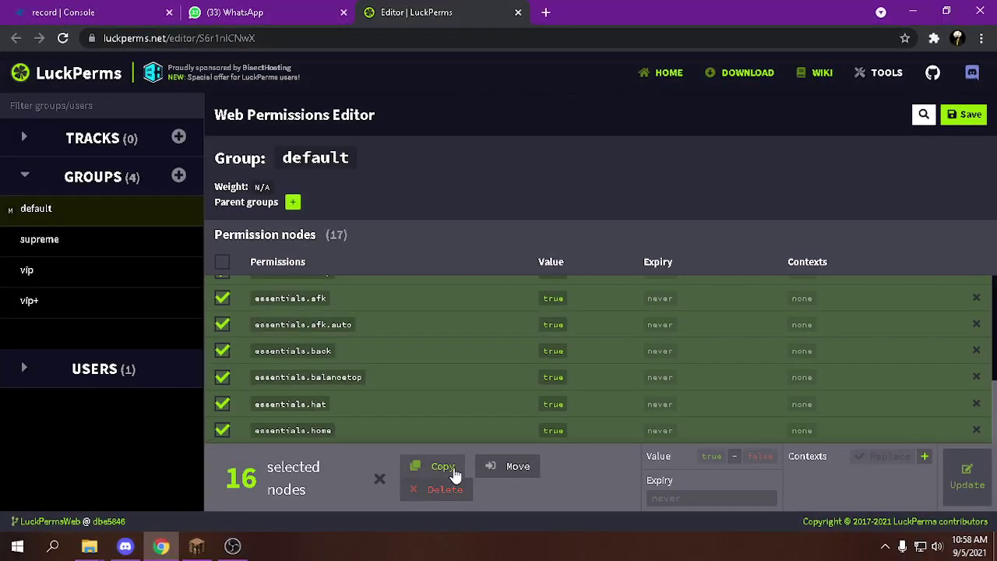
Copy the selected essentials nodes to the supreme, vip and vip+ groups and review the supreme group's node list.
click(428, 487)
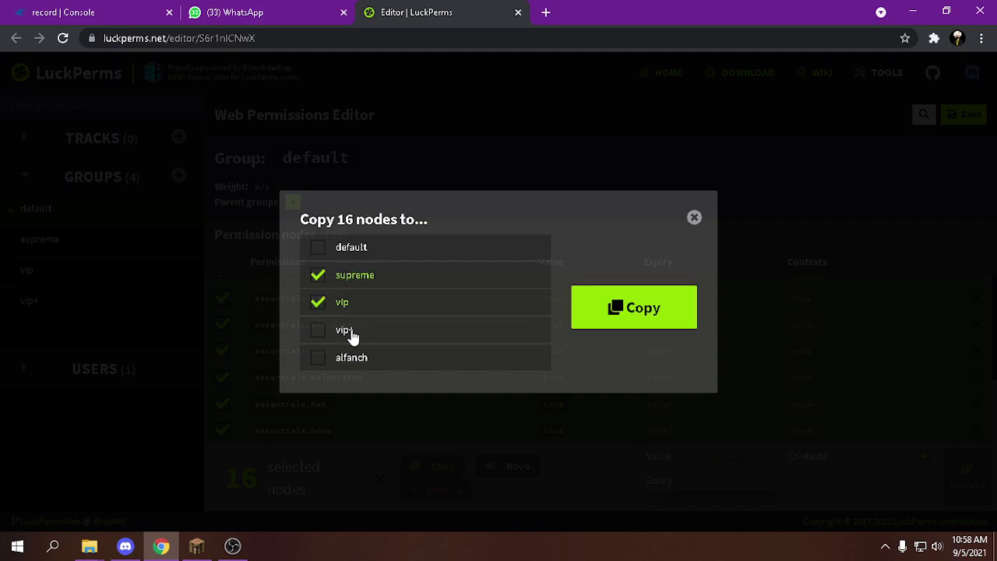
click(613, 309)
click(40, 240)
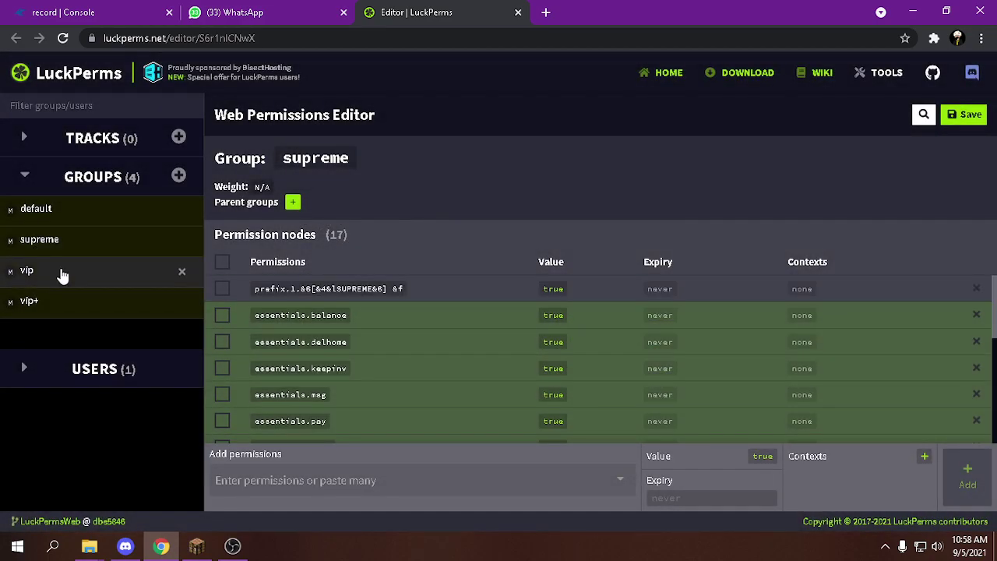
scroll(541, 361, down, 3)
scroll(420, 344, up, 3)
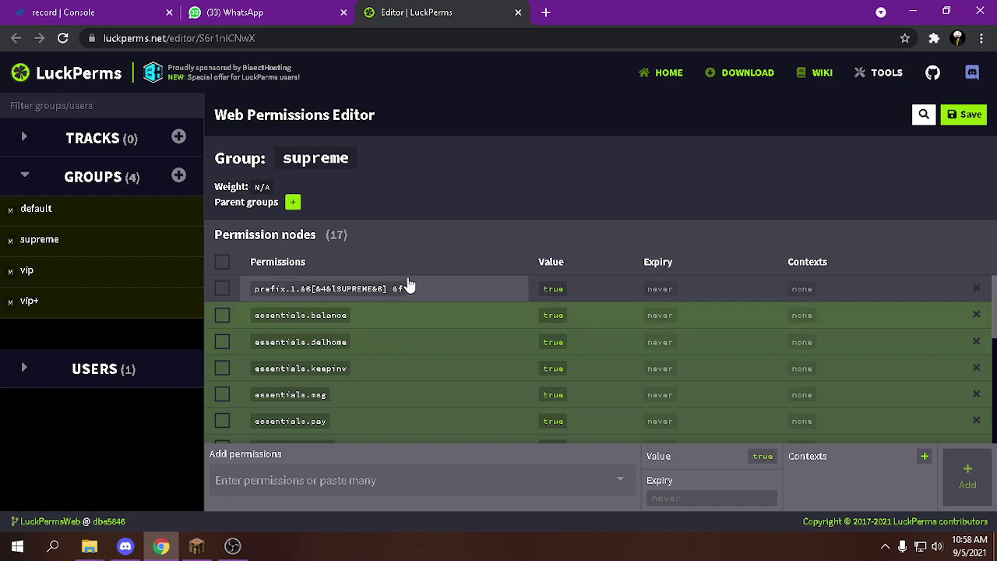
Go through the default, supreme, vip and vip+ groups and compare their permission node lists.
click(156, 204)
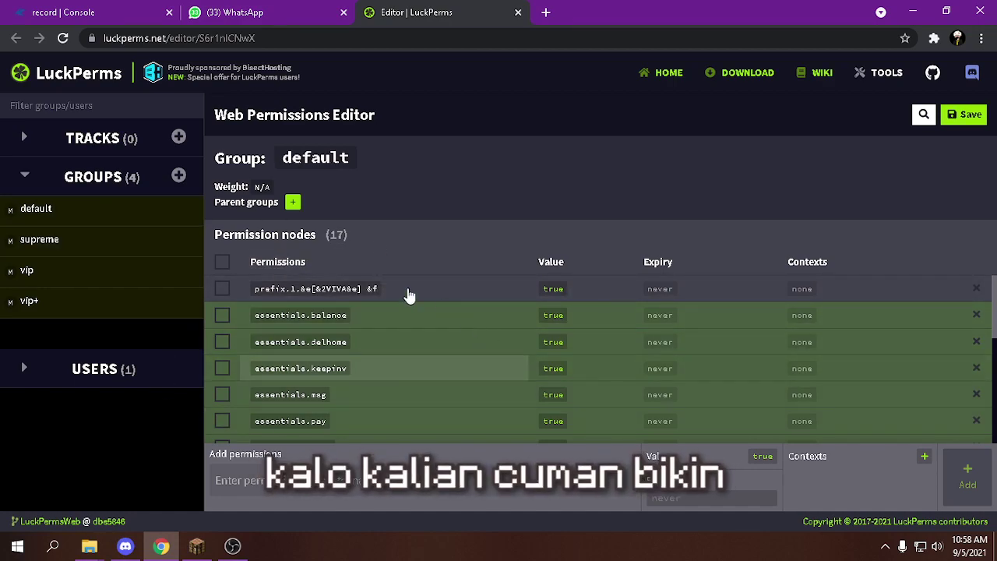
scroll(323, 370, down, 3)
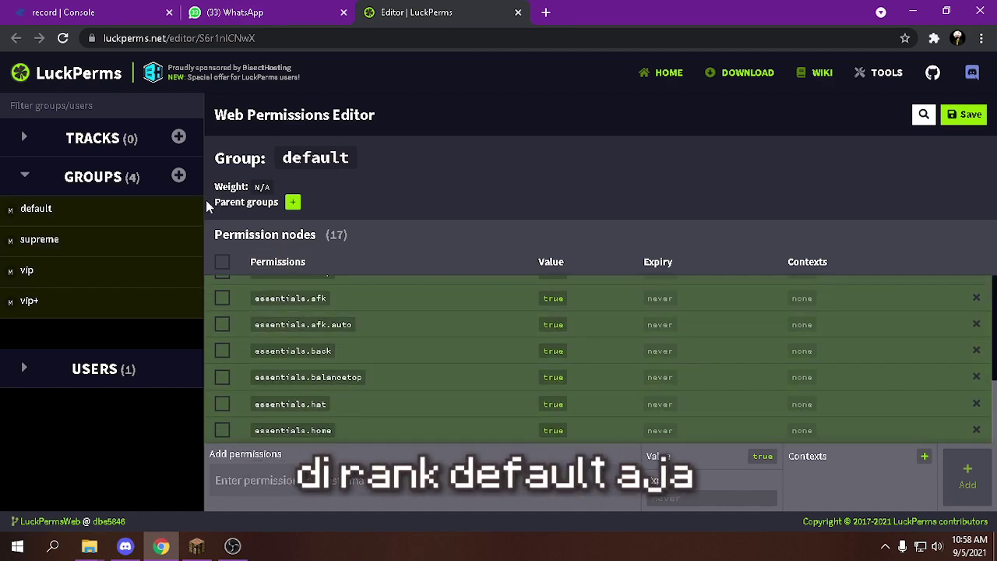
click(47, 240)
click(47, 272)
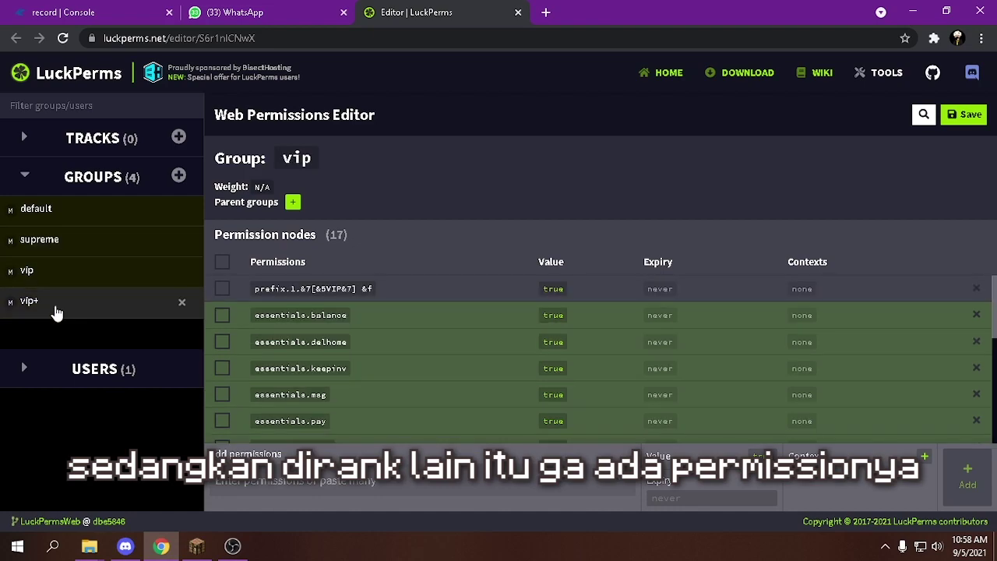
click(48, 302)
click(56, 238)
click(61, 211)
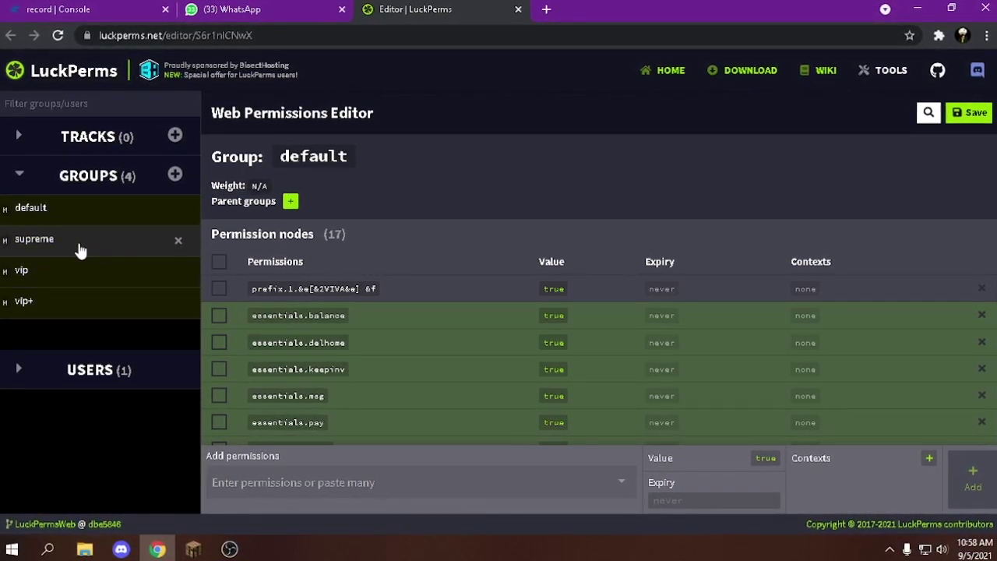
click(80, 246)
click(124, 274)
click(136, 303)
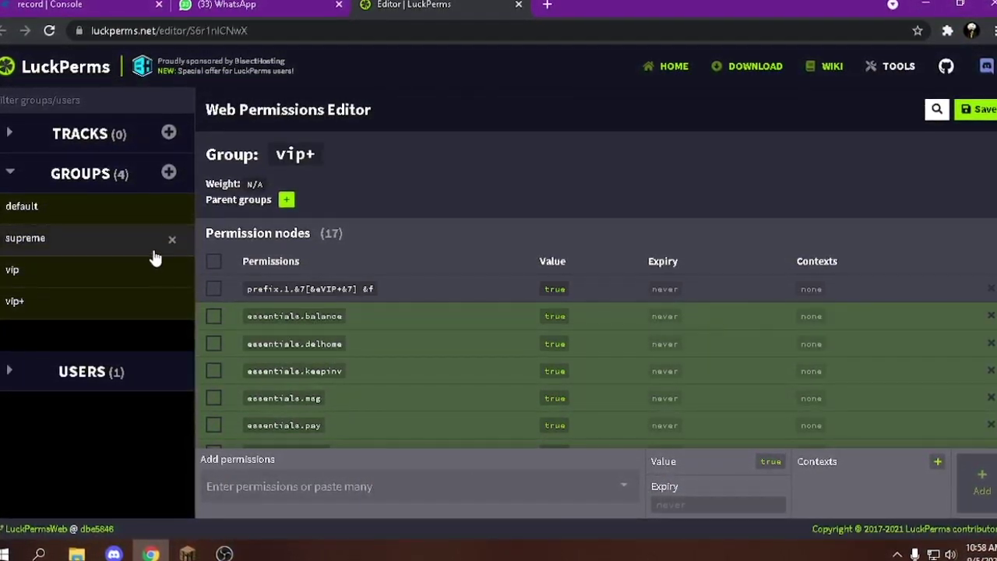
click(107, 181)
click(101, 186)
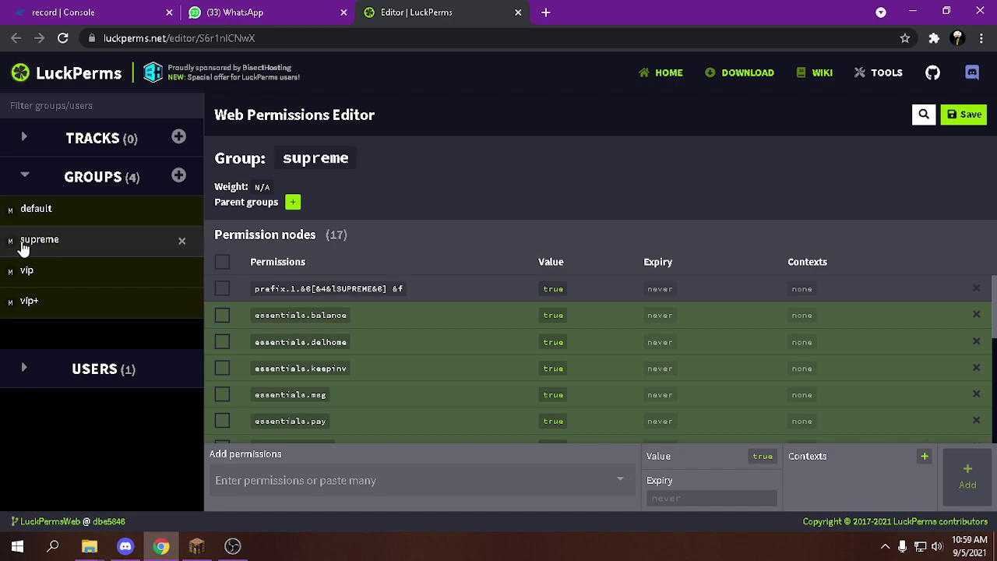
Add the essentials.fly permission to the supreme group.
scroll(312, 421, down, 3)
click(321, 467)
text(e)
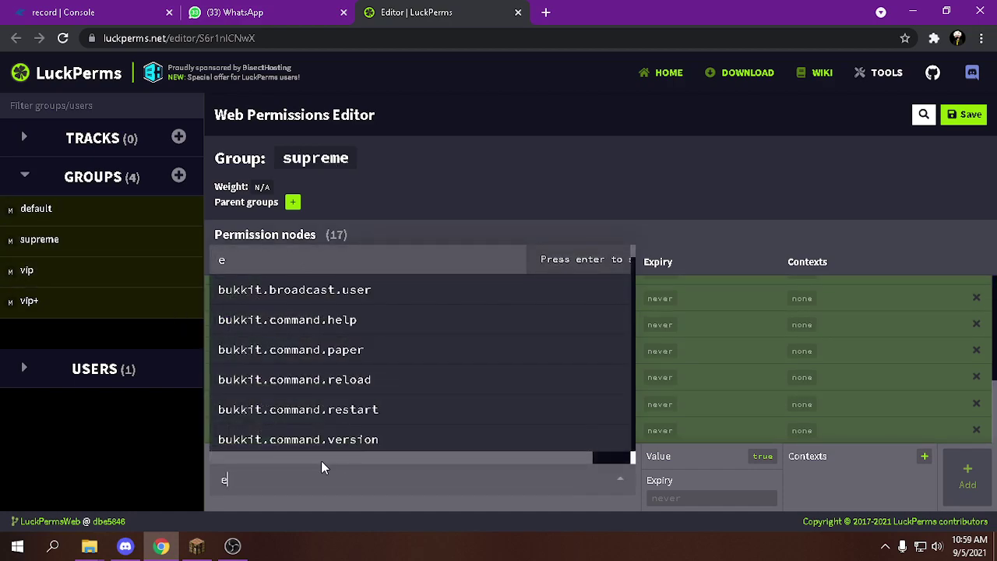
text(ssenti)
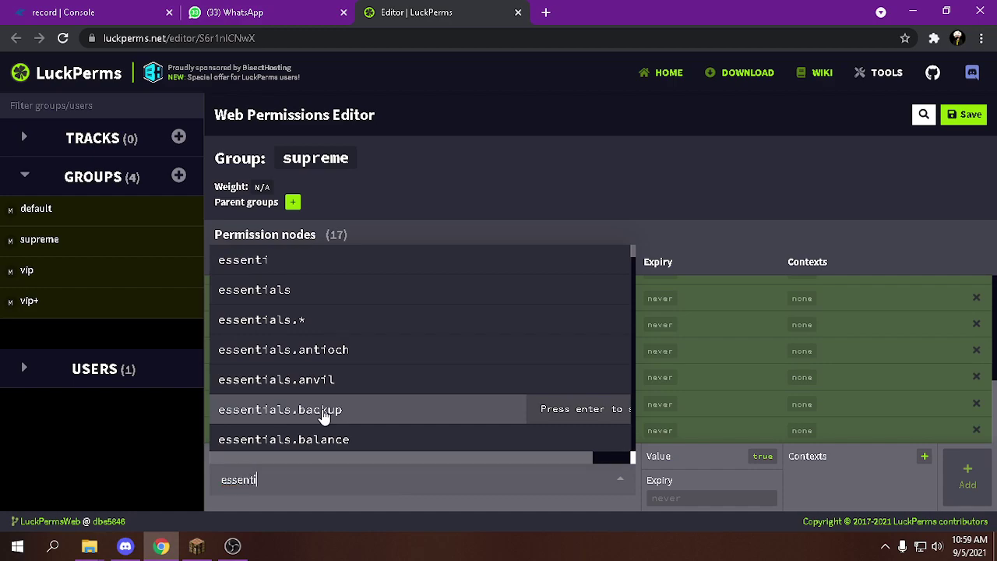
text(als.fly)
click(969, 472)
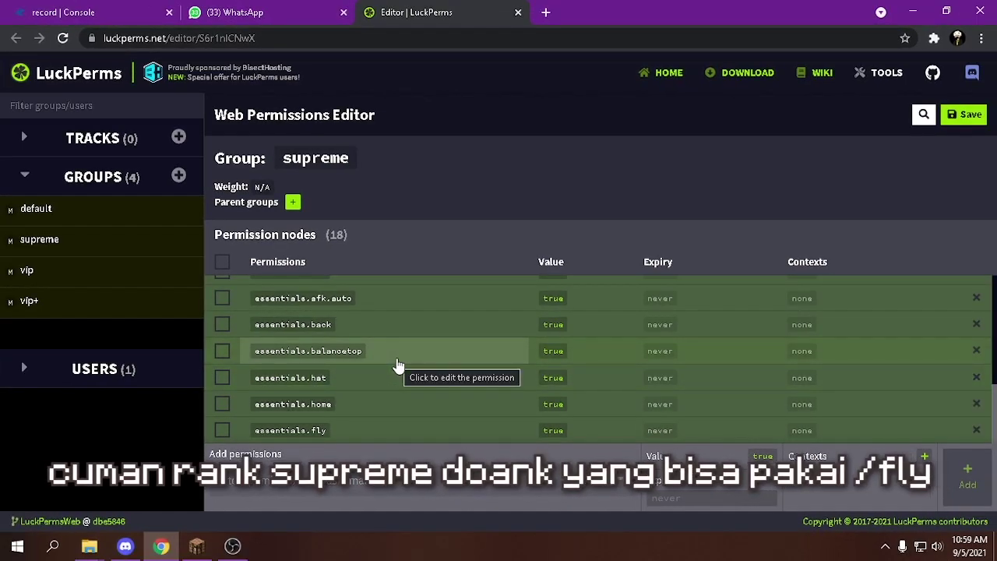
Check the node lists of the vip, vip+ and default groups against the supreme group's for essentials.fly.
click(74, 273)
click(84, 304)
click(78, 211)
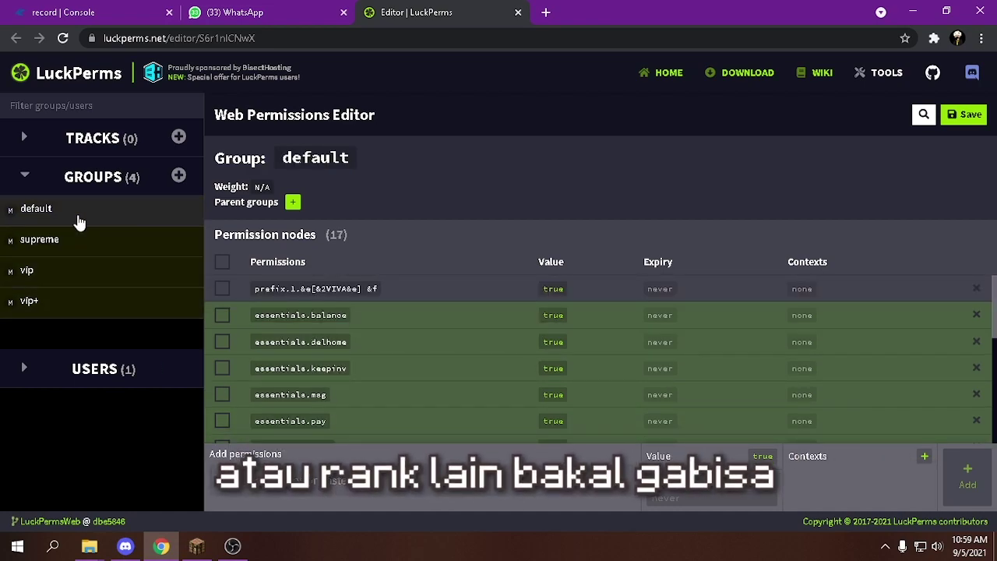
click(88, 242)
scroll(312, 398, down, 3)
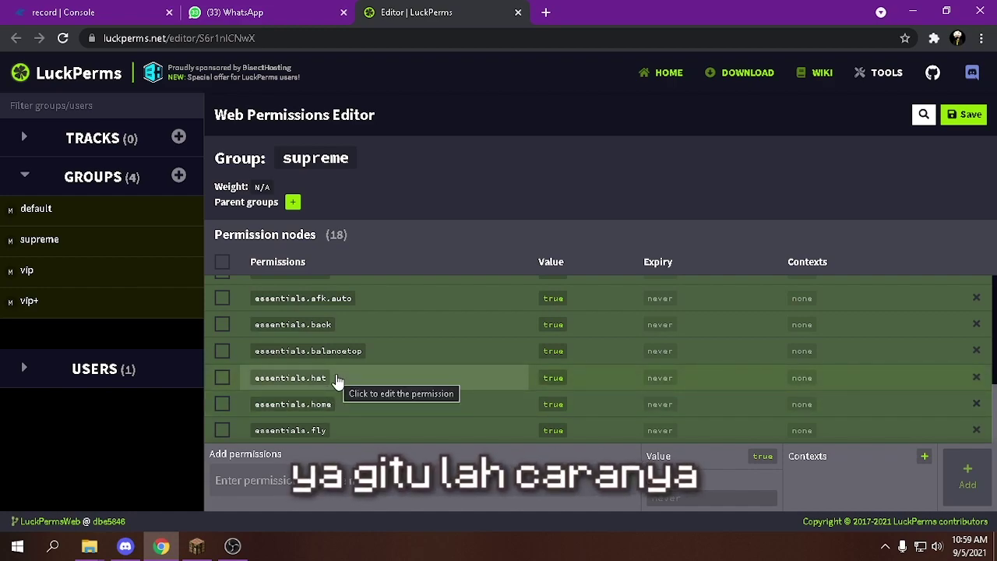
scroll(337, 381, down, 3)
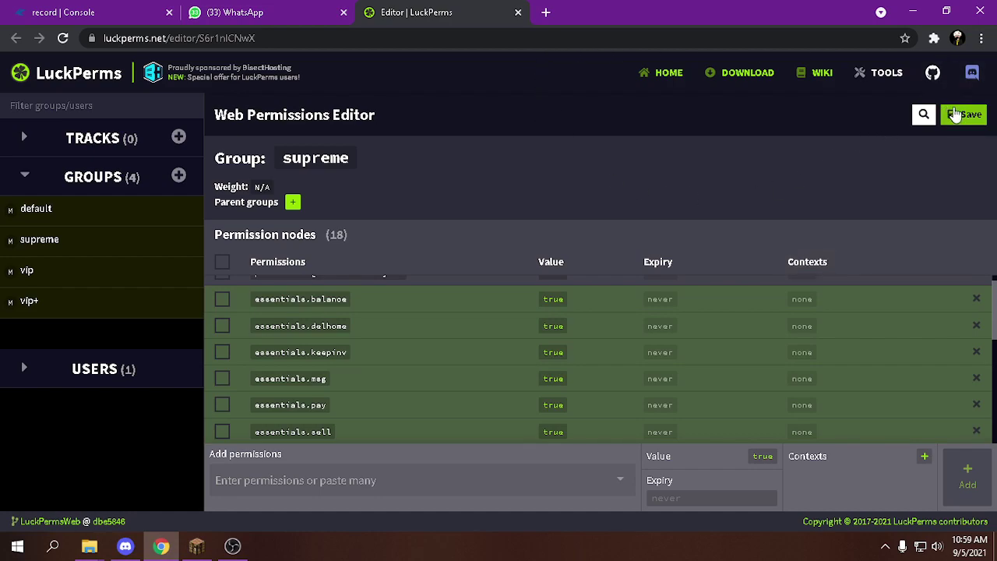
Save the permission changes and apply them on the server by running the generated /lp applyedits command in the Minecraft chat.
key(ctrl+s)
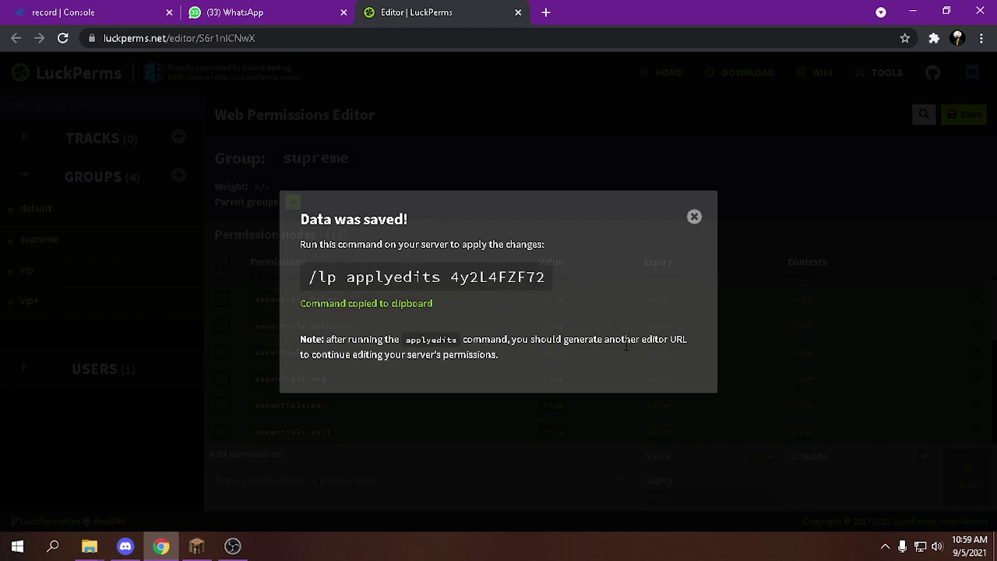
key(alt+Tab)
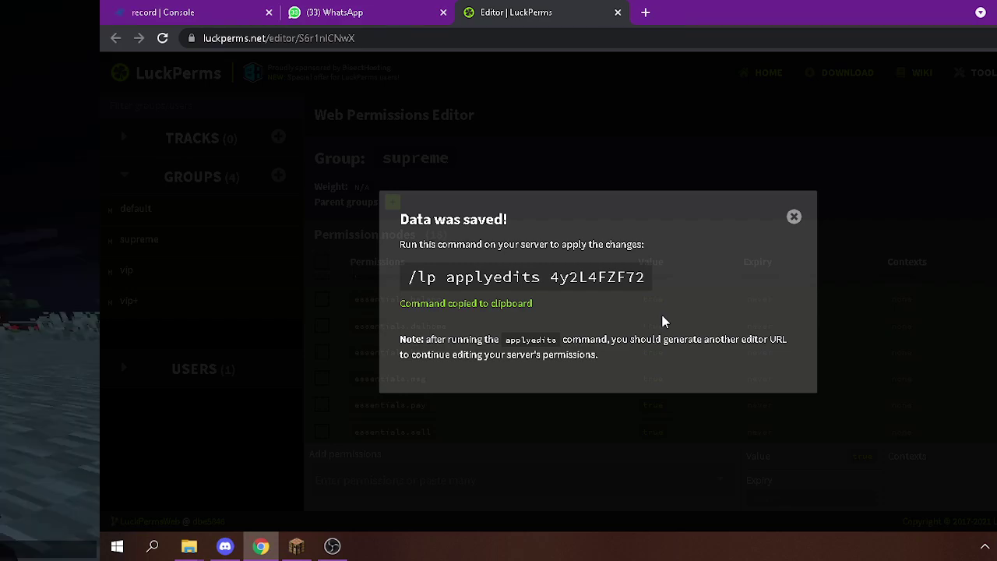
key(t)
text(/lp applyedits 4y2L4FZF72)
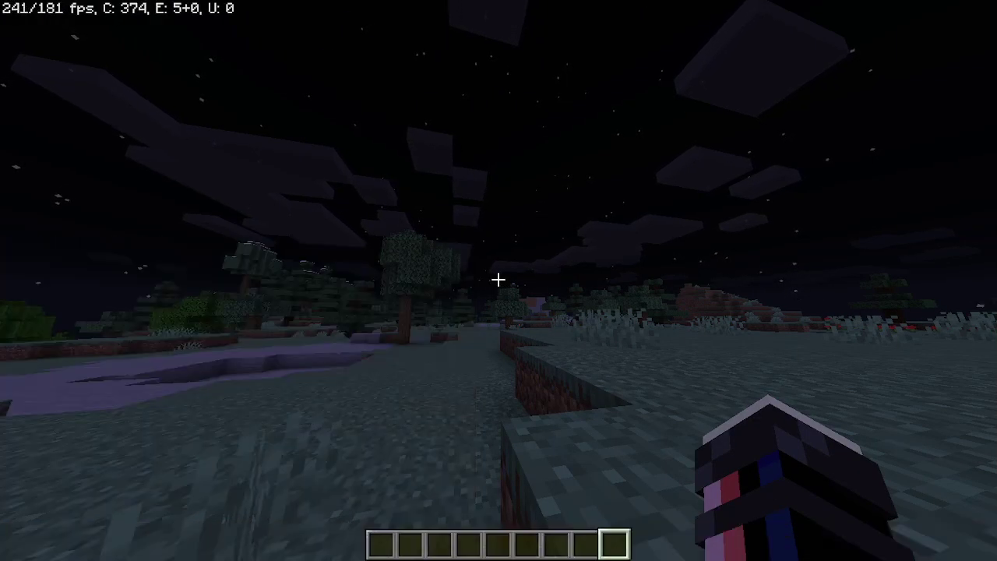
Walk forward in Minecraft and look at the character from the front in third-person view.
key(w)
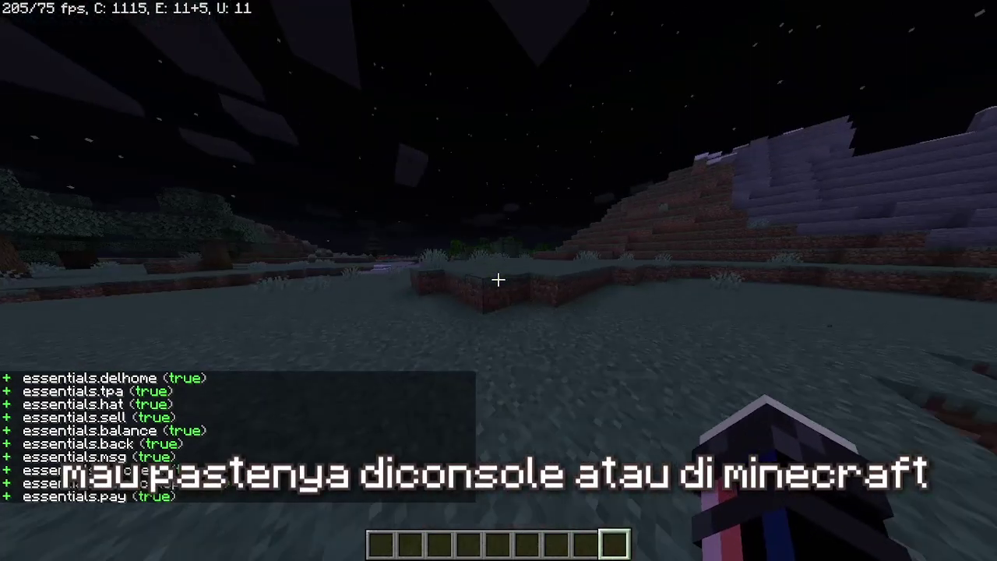
key(F5)
key(F5)
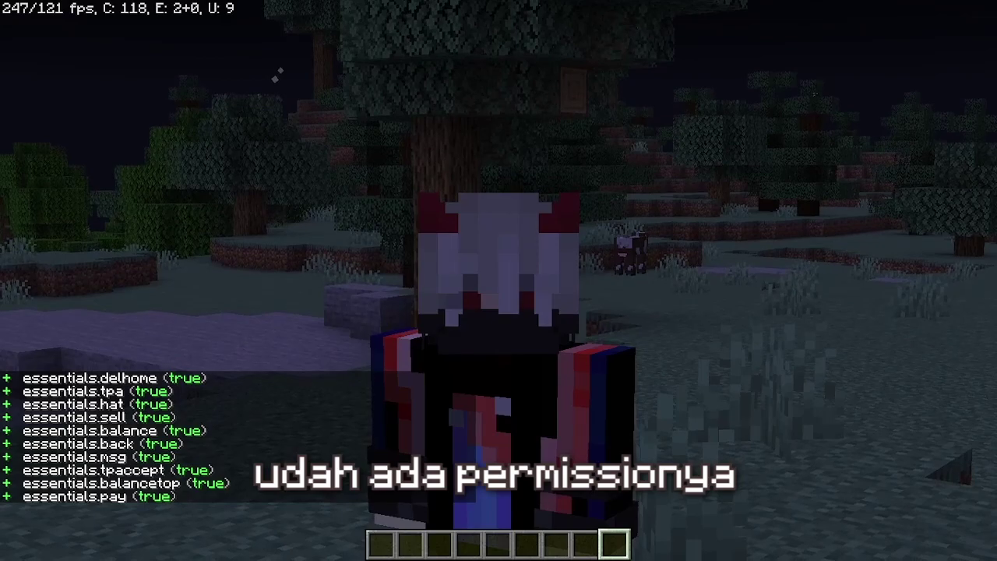